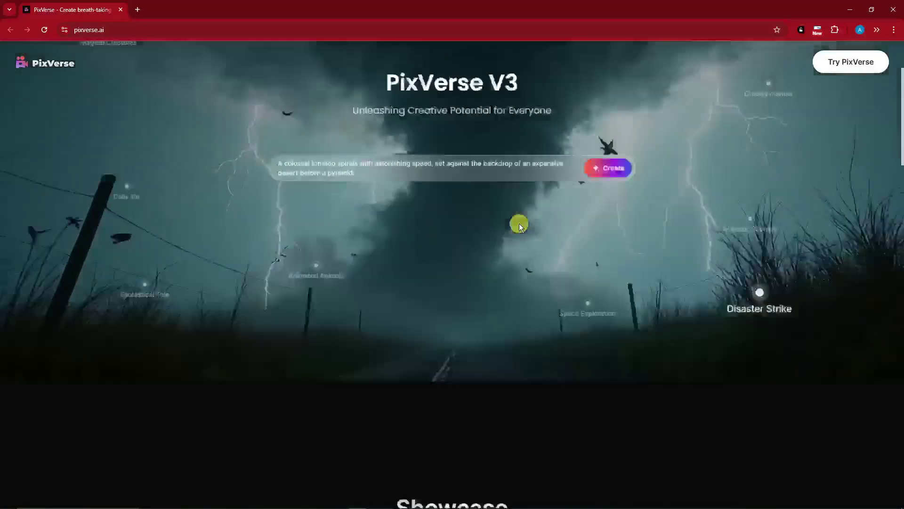
Step: Scroll through the Discover gallery of example videos
{"action": "scroll", "coordinate": [520, 226], "scroll_direction": "down", "scroll_amount": 2}
{"action": "scroll", "coordinate": [520, 226], "scroll_direction": "down", "scroll_amount": 2}
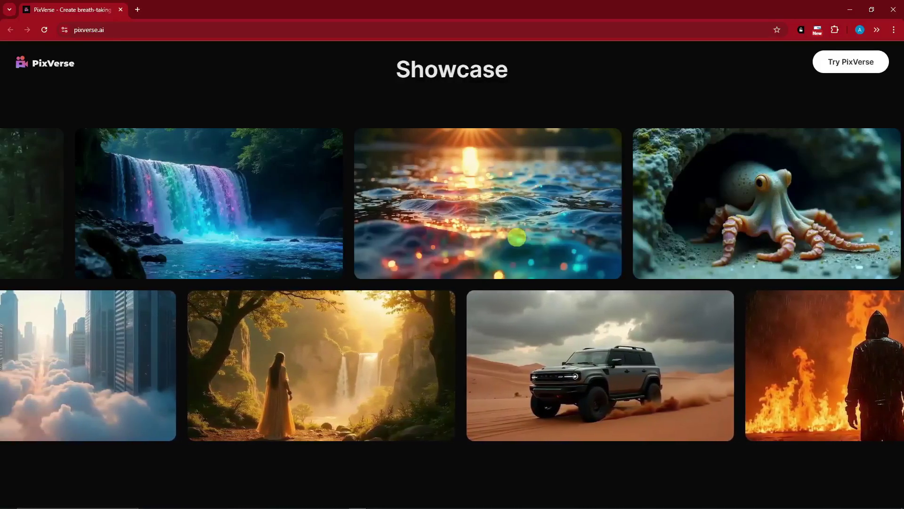
{"action": "scroll", "coordinate": [517, 238], "scroll_direction": "down", "scroll_amount": 1}
{"action": "scroll", "coordinate": [516, 237], "scroll_direction": "up", "scroll_amount": 5}
{"action": "scroll", "coordinate": [517, 238], "scroll_direction": "up", "scroll_amount": 5}
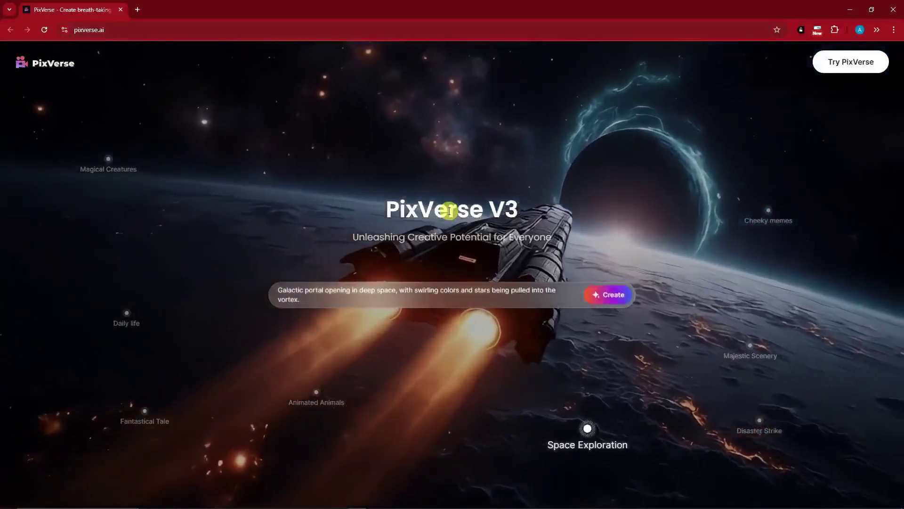
{"action": "scroll", "coordinate": [469, 238], "scroll_direction": "down", "scroll_amount": 10}
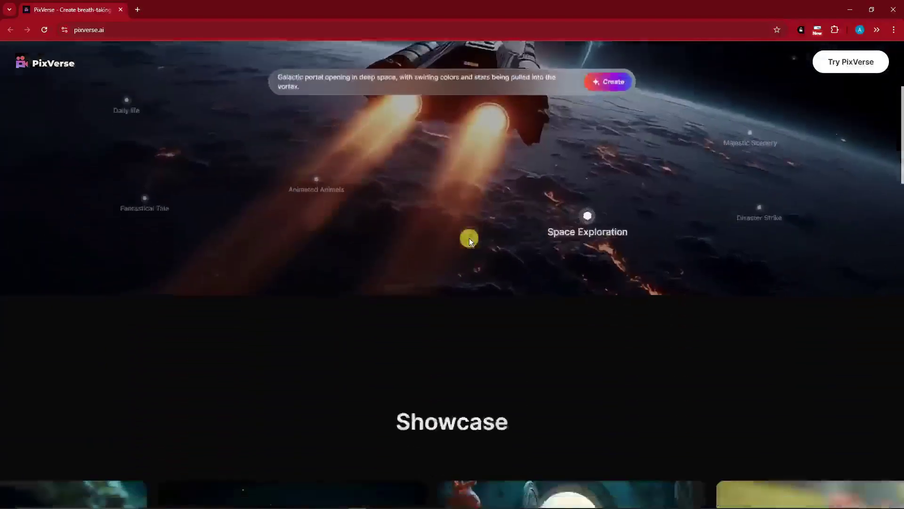
{"action": "scroll", "coordinate": [469, 239], "scroll_direction": "down", "scroll_amount": 10}
{"action": "scroll", "coordinate": [469, 238], "scroll_direction": "up", "scroll_amount": 12}
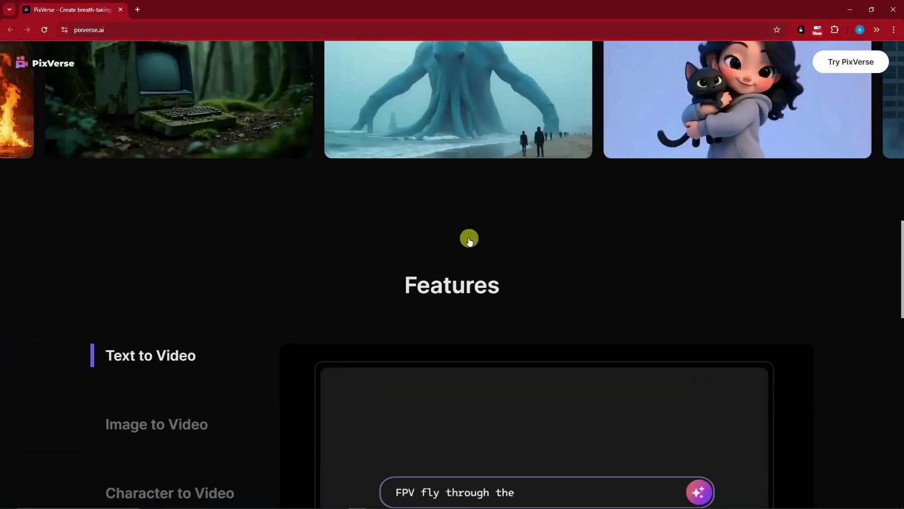
{"action": "scroll", "coordinate": [469, 241], "scroll_direction": "up", "scroll_amount": 6}
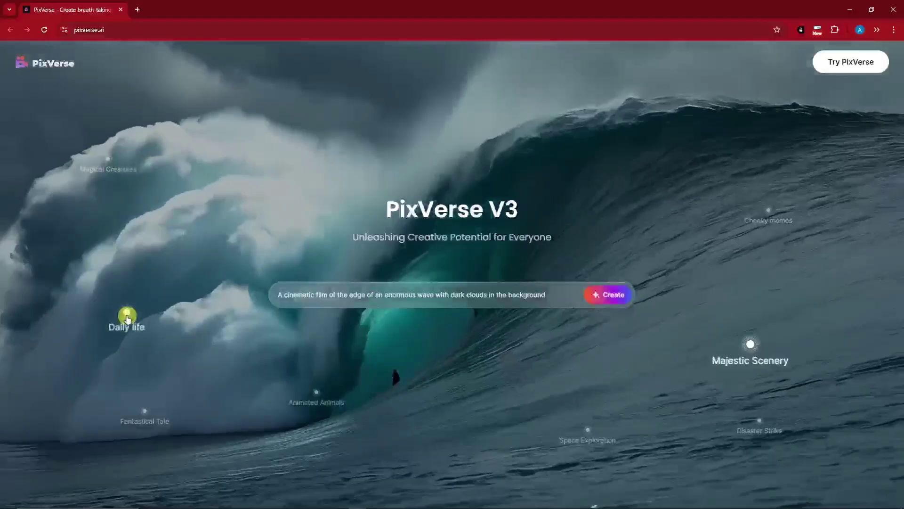
Step: Preview the category examples, from Magical Creatures and Daily life through Majestic Scenery and Disaster Strike
{"action": "left_click", "coordinate": [113, 160]}
{"action": "left_click", "coordinate": [126, 318]}
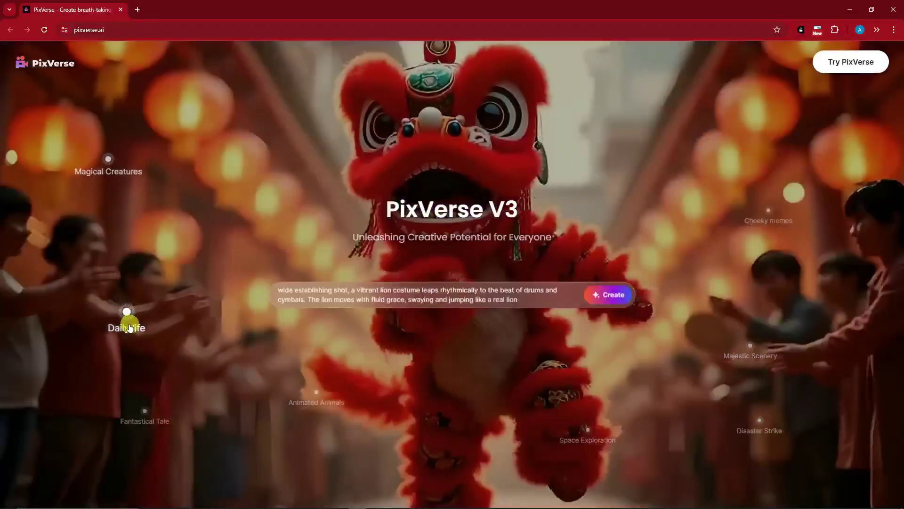
{"action": "left_click", "coordinate": [149, 411]}
{"action": "left_click", "coordinate": [316, 393]}
{"action": "left_click", "coordinate": [583, 433]}
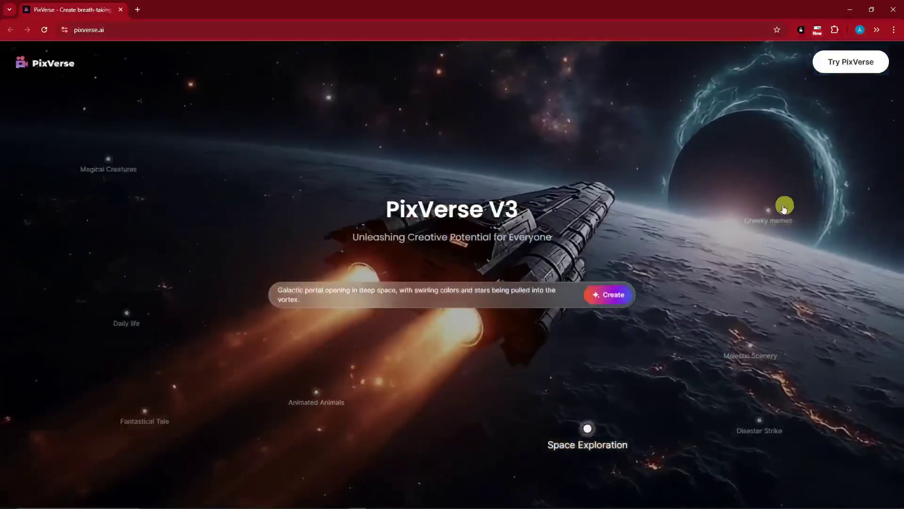
{"action": "left_click", "coordinate": [783, 208]}
{"action": "left_click", "coordinate": [750, 345]}
{"action": "left_click", "coordinate": [757, 422]}
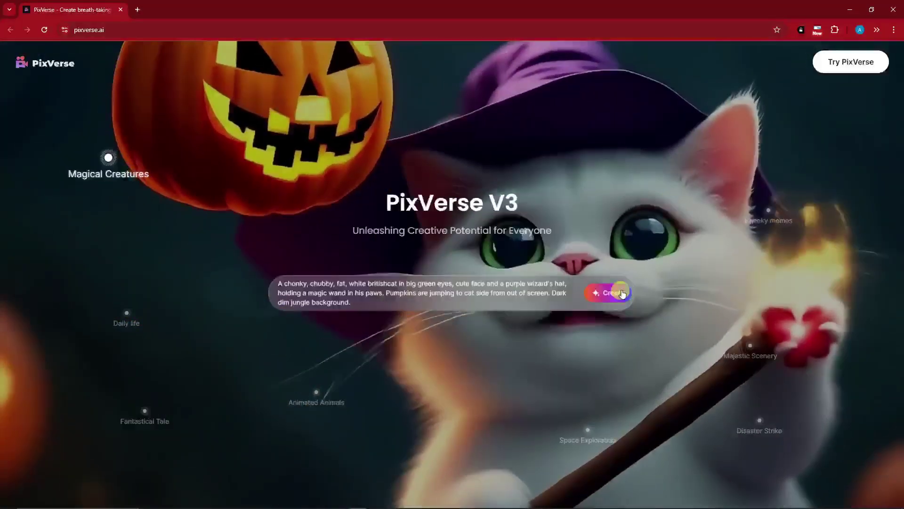
Step: Replay the lion dance, mushroom, skydiving dog, spaceship, statue and wave examples
{"action": "left_click", "coordinate": [126, 313]}
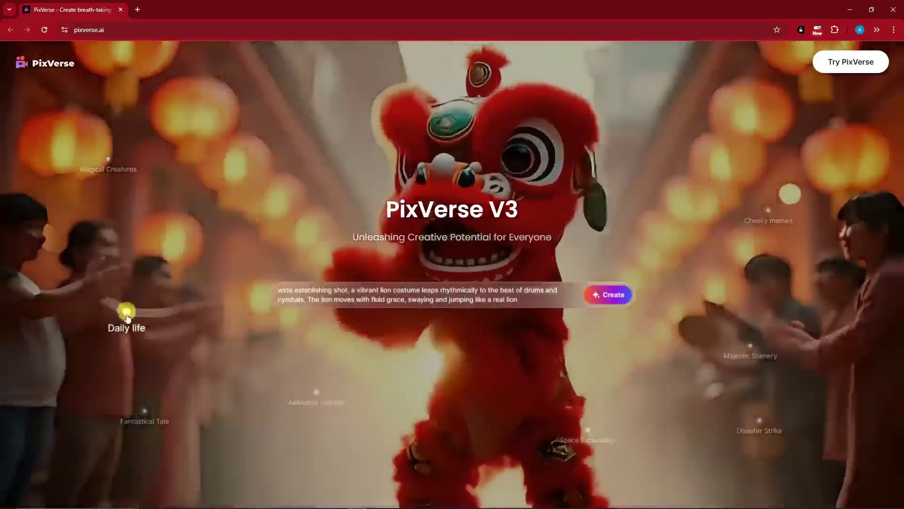
{"action": "left_click", "coordinate": [146, 414]}
{"action": "left_click", "coordinate": [318, 398]}
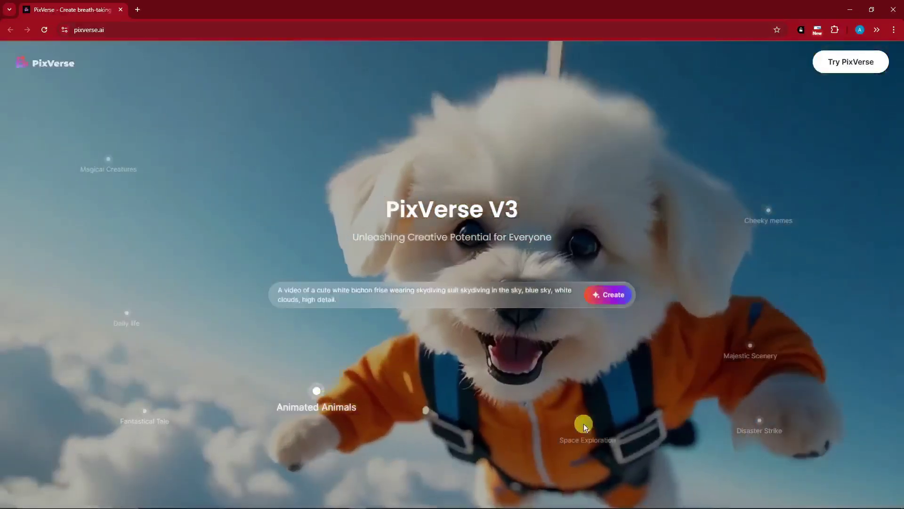
{"action": "left_click", "coordinate": [586, 429]}
{"action": "left_click", "coordinate": [767, 214]}
{"action": "left_click", "coordinate": [752, 347]}
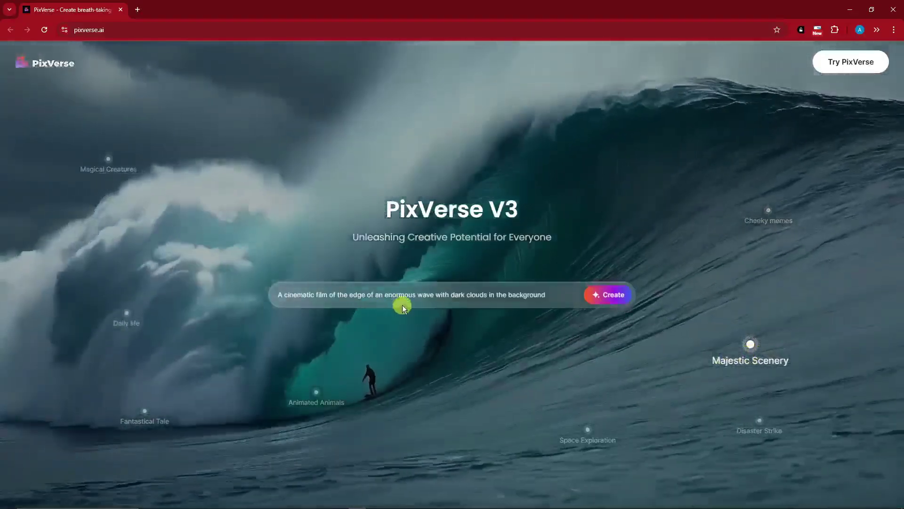
{"action": "left_click", "coordinate": [772, 218]}
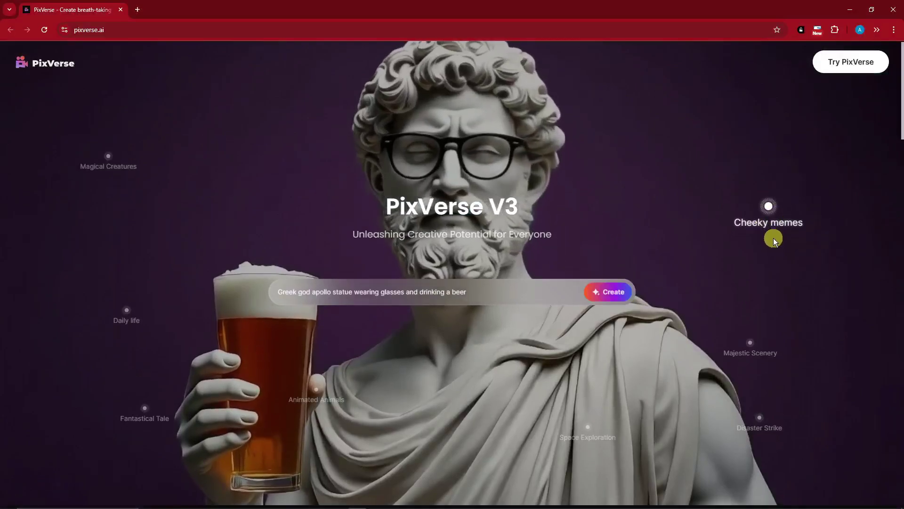
Step: Scroll the gallery down and back up again
{"action": "scroll", "coordinate": [773, 238], "scroll_direction": "down", "scroll_amount": 15}
{"action": "scroll", "coordinate": [777, 241], "scroll_direction": "down", "scroll_amount": 10}
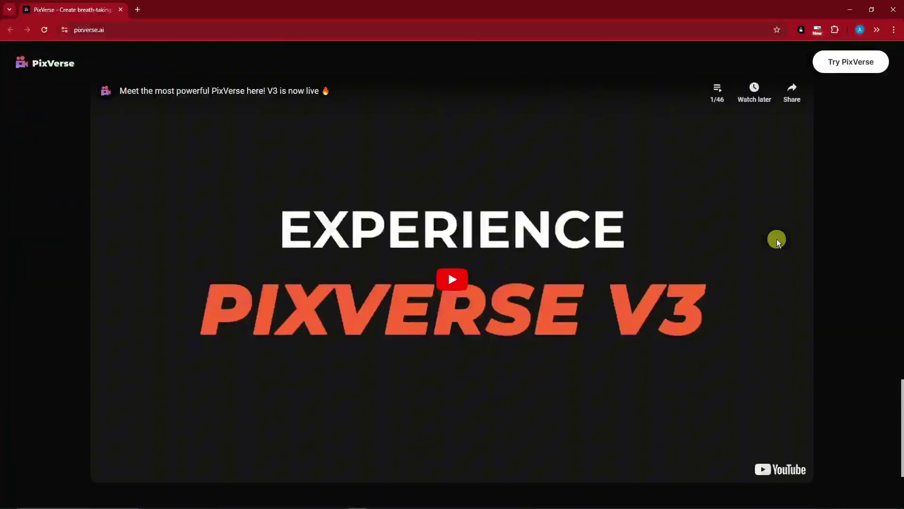
{"action": "scroll", "coordinate": [782, 241], "scroll_direction": "up", "scroll_amount": 9}
{"action": "scroll", "coordinate": [791, 240], "scroll_direction": "up", "scroll_amount": 15}
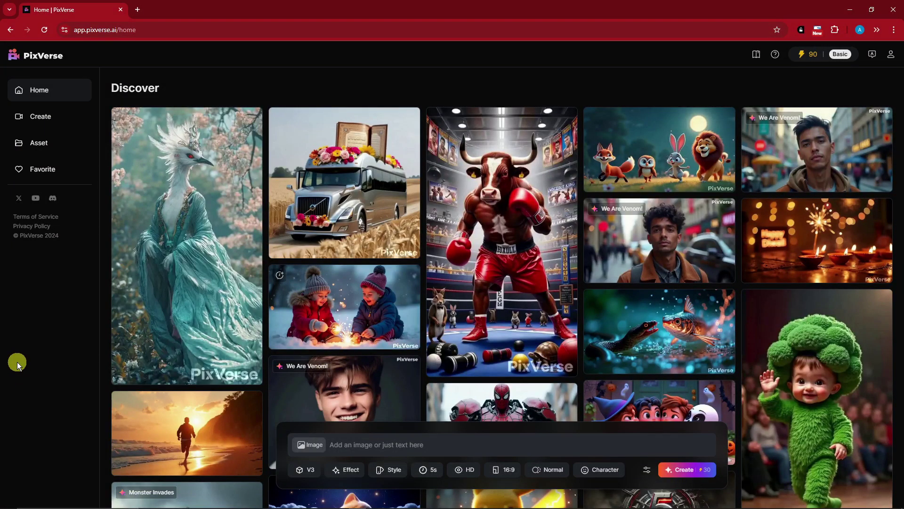
{"action": "scroll", "coordinate": [17, 361], "scroll_direction": "down", "scroll_amount": 1}
{"action": "scroll", "coordinate": [17, 362], "scroll_direction": "down", "scroll_amount": 2}
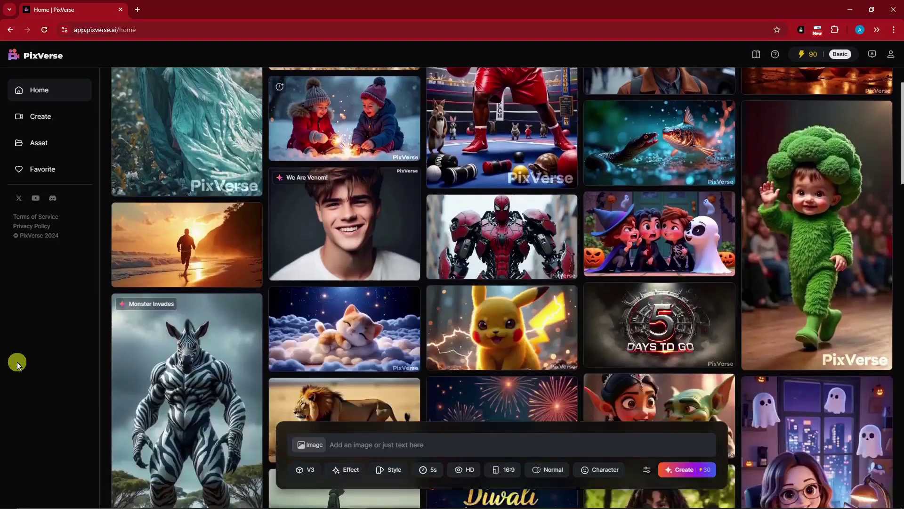
{"action": "scroll", "coordinate": [17, 361], "scroll_direction": "up", "scroll_amount": 2}
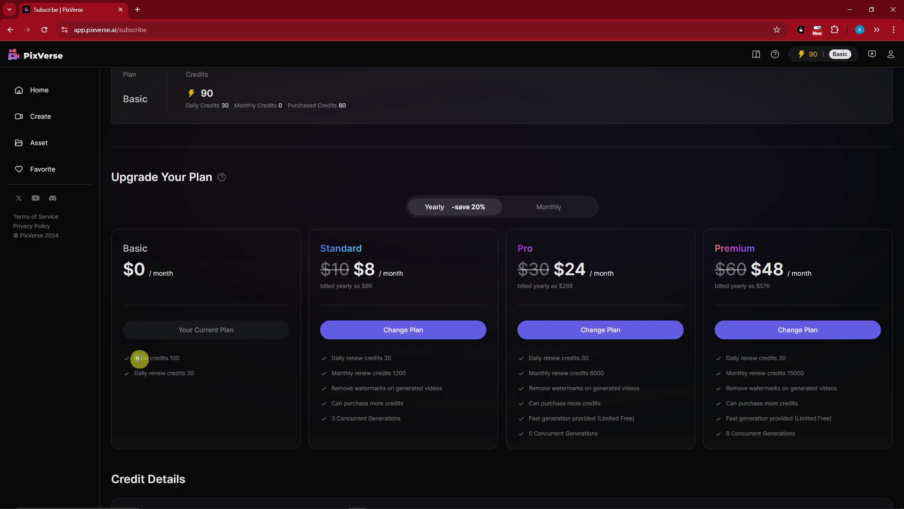
{"action": "scroll", "coordinate": [241, 381], "scroll_direction": "up", "scroll_amount": 1}
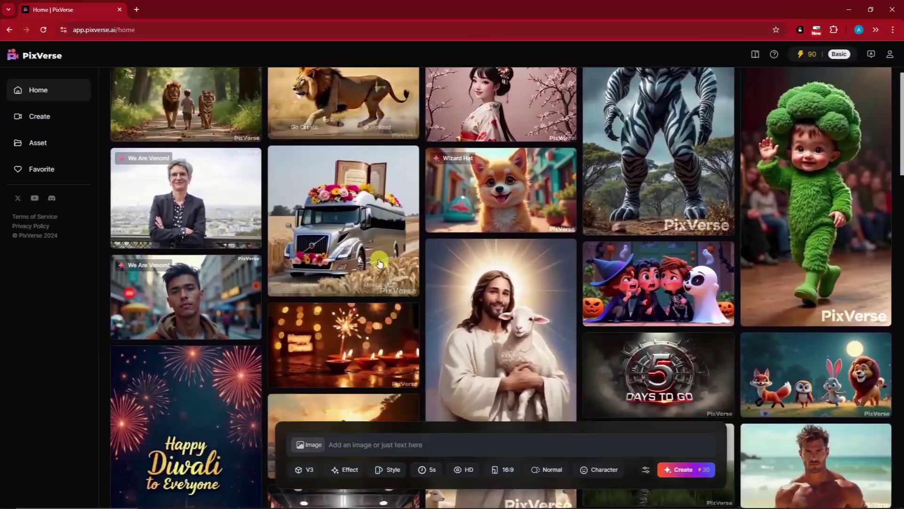
Step: Download the Spider-Man robot video as an mp4 and return to the gallery
{"action": "scroll", "coordinate": [380, 263], "scroll_direction": "up", "scroll_amount": 3}
{"action": "left_click", "coordinate": [219, 144]}
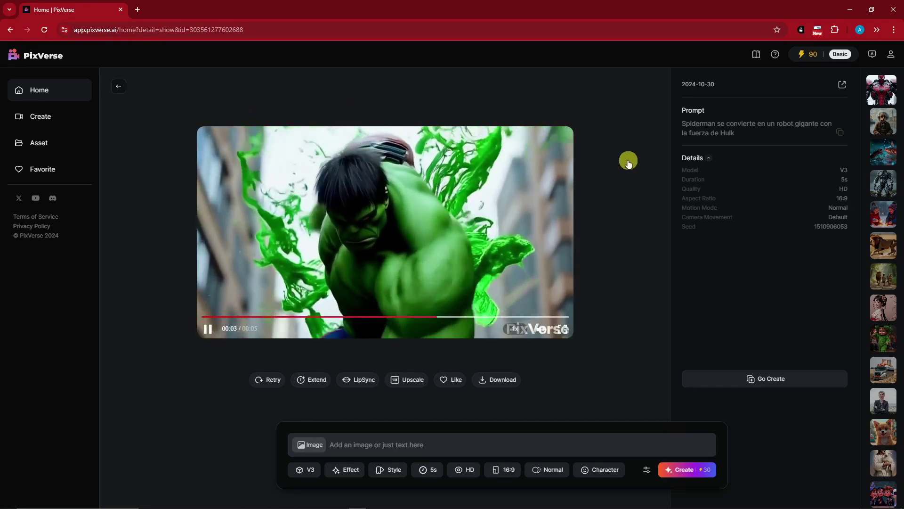
{"action": "left_click", "coordinate": [507, 380]}
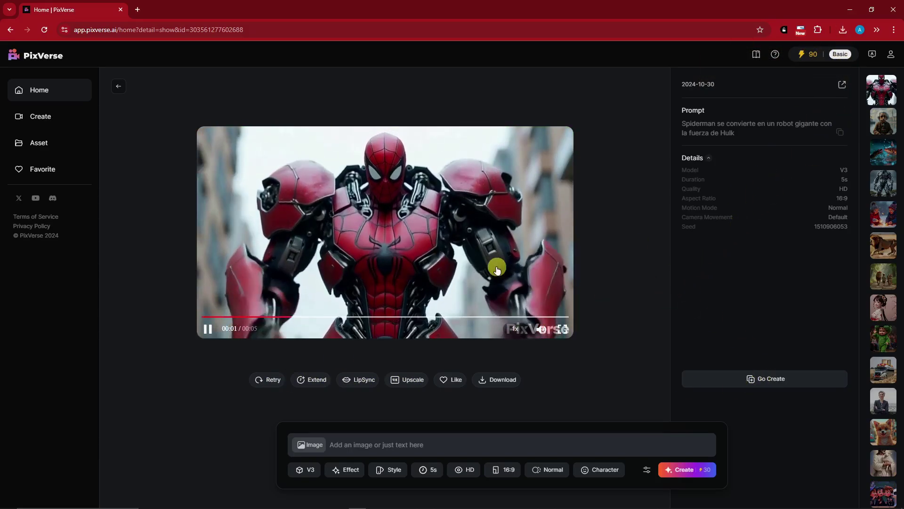
{"action": "left_click", "coordinate": [121, 92]}
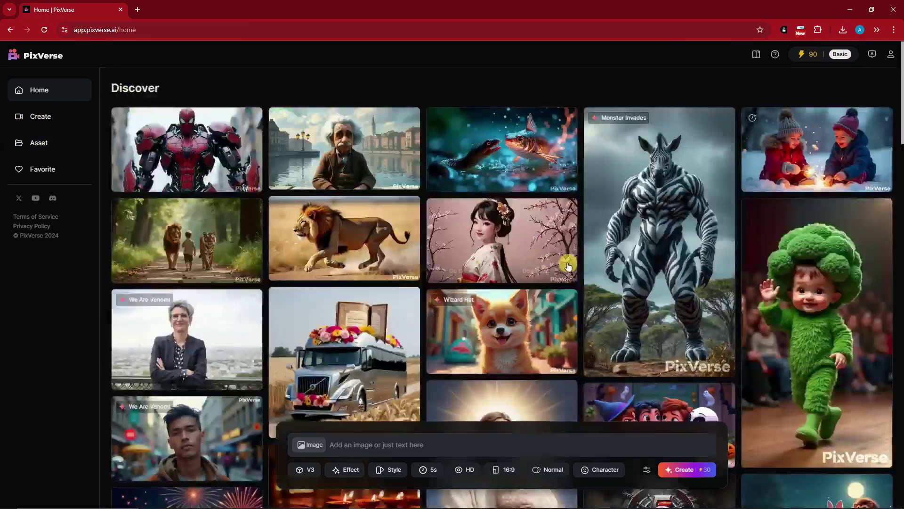
Step: Inspect the zebra monster, Wizard Hat fox and two We Are Venom! video cards
{"action": "left_click", "coordinate": [667, 213]}
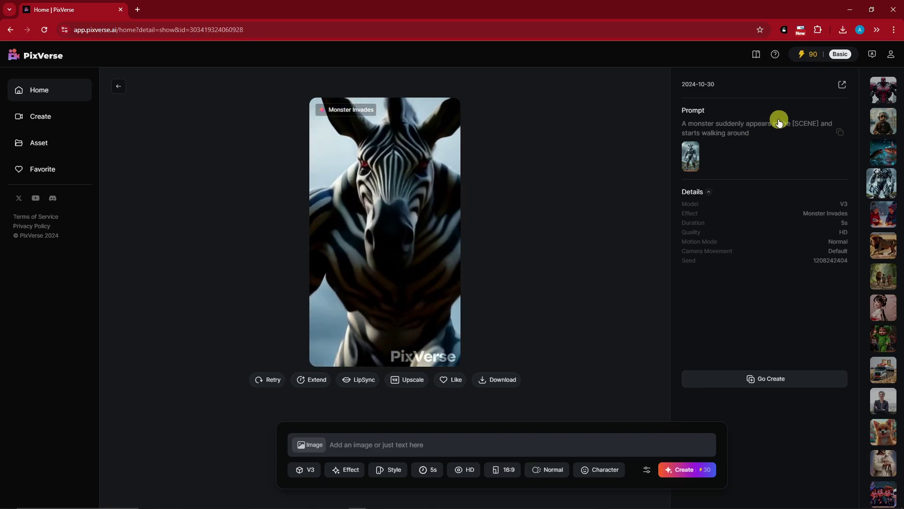
{"action": "left_click", "coordinate": [120, 89]}
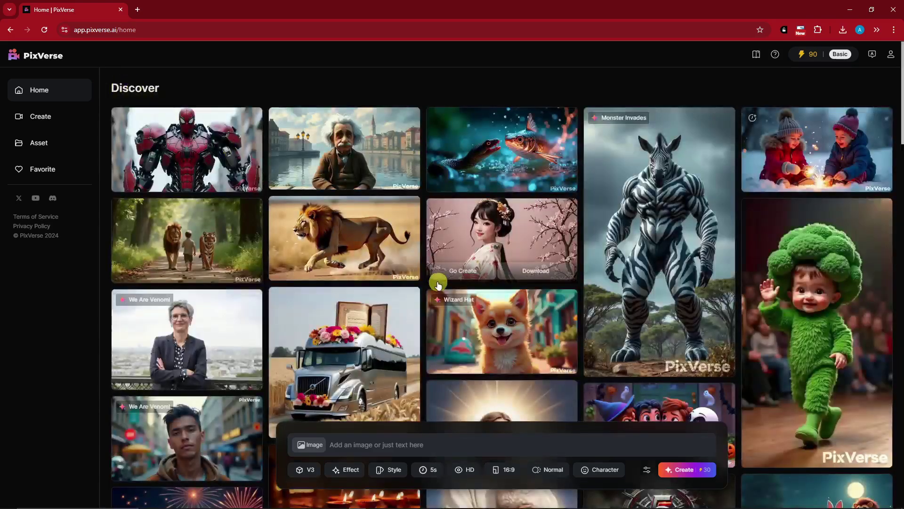
{"action": "scroll", "coordinate": [493, 232], "scroll_direction": "down", "scroll_amount": 2}
{"action": "left_click", "coordinate": [493, 232]}
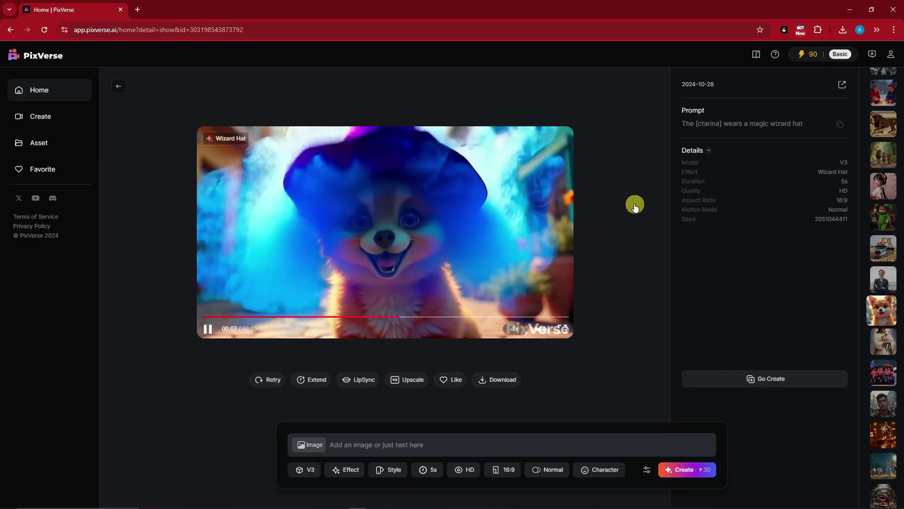
{"action": "left_click", "coordinate": [114, 88]}
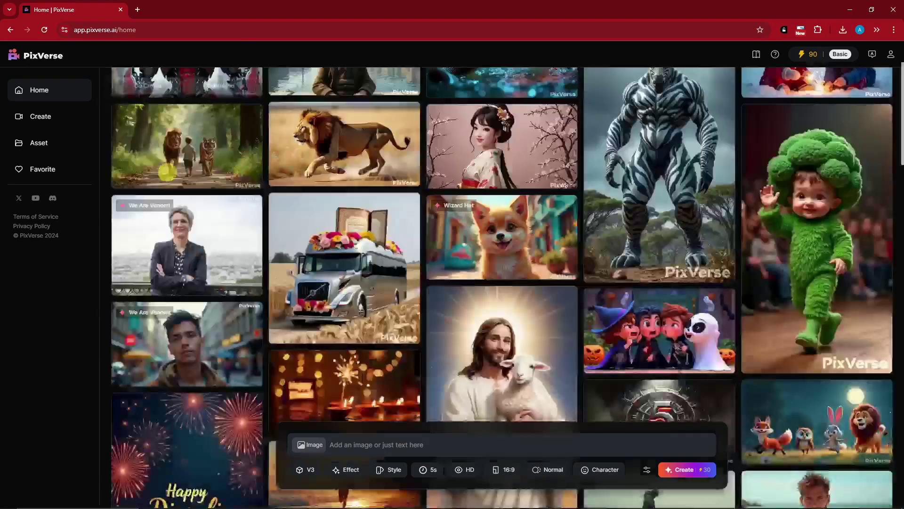
{"action": "scroll", "coordinate": [273, 312], "scroll_direction": "down", "scroll_amount": 2}
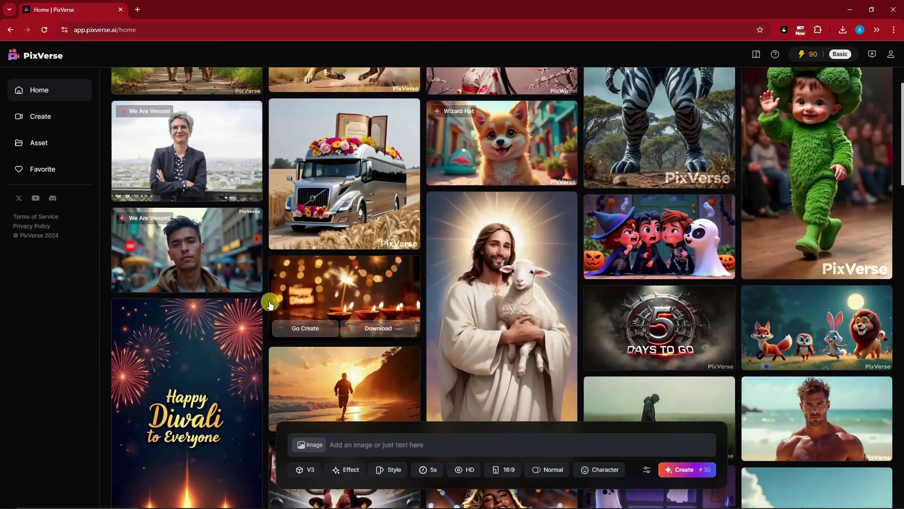
{"action": "scroll", "coordinate": [270, 304], "scroll_direction": "up", "scroll_amount": 2}
{"action": "left_click", "coordinate": [260, 233]}
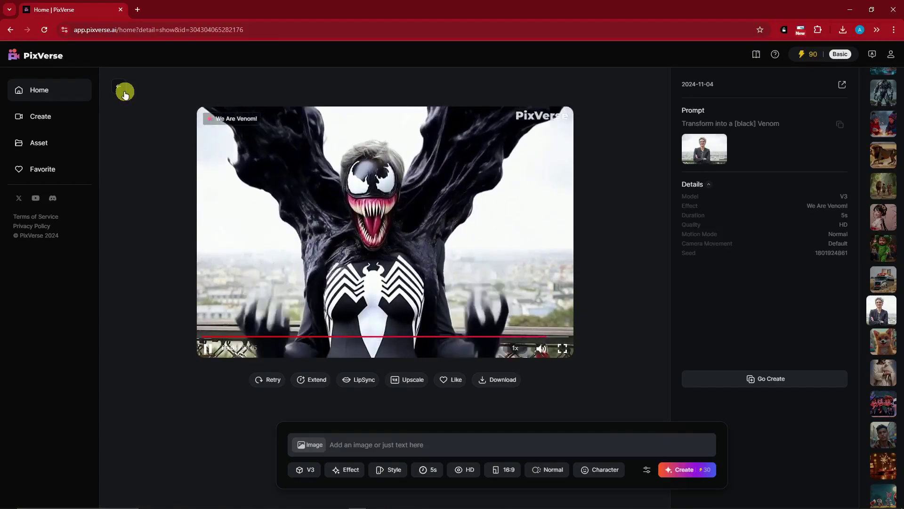
{"action": "left_click", "coordinate": [125, 92]}
{"action": "left_click", "coordinate": [239, 357]}
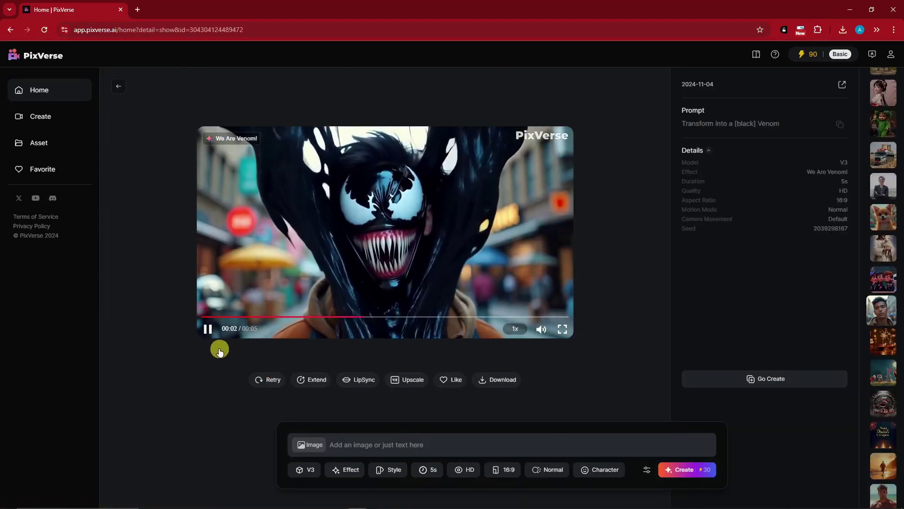
{"action": "left_click", "coordinate": [124, 92]}
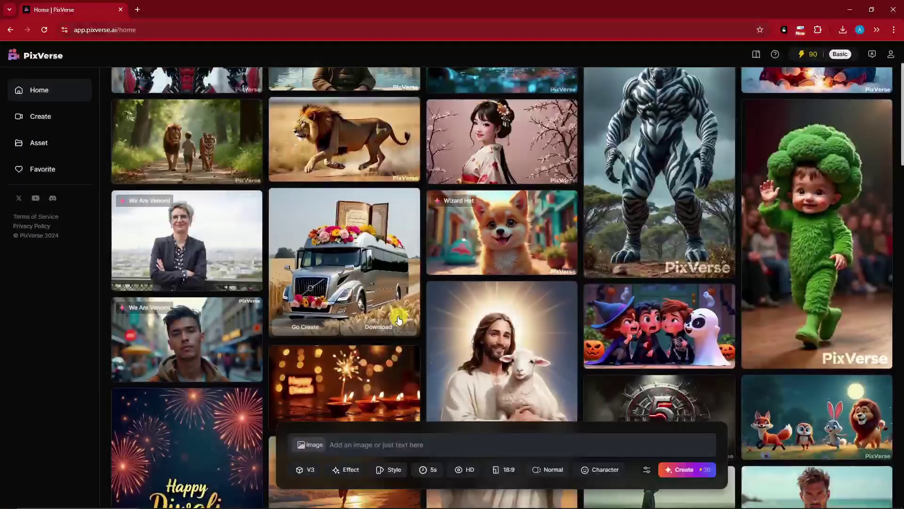
Step: Start attaching an image to the prompt bar, then cancel the file picker
{"action": "scroll", "coordinate": [398, 319], "scroll_direction": "down", "scroll_amount": 5}
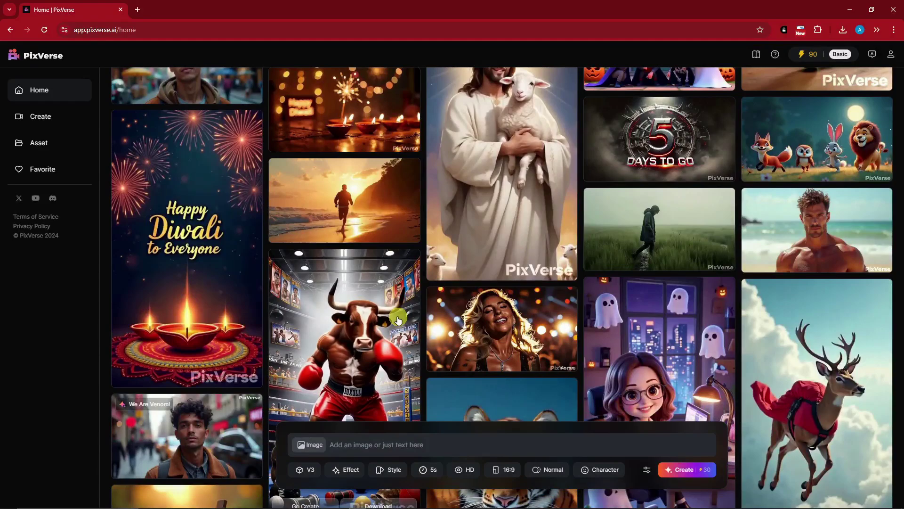
{"action": "scroll", "coordinate": [397, 326], "scroll_direction": "down", "scroll_amount": 1}
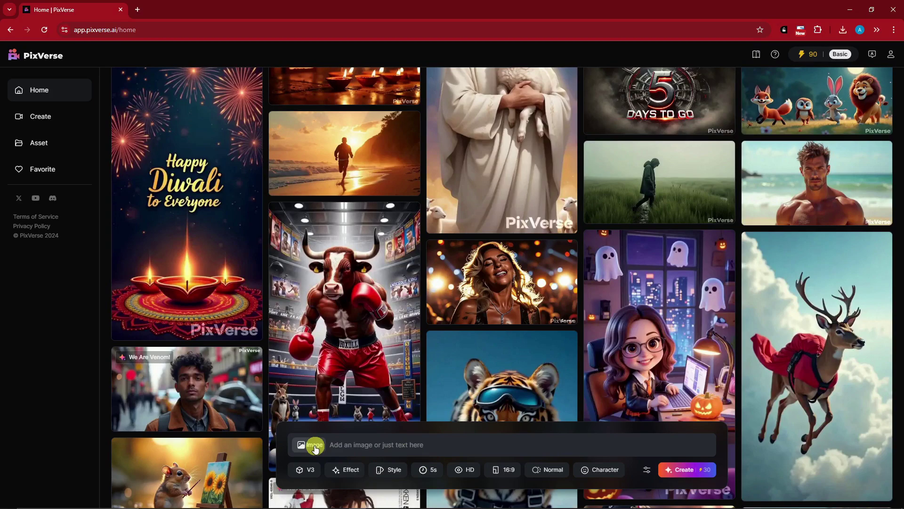
{"action": "left_click", "coordinate": [359, 444]}
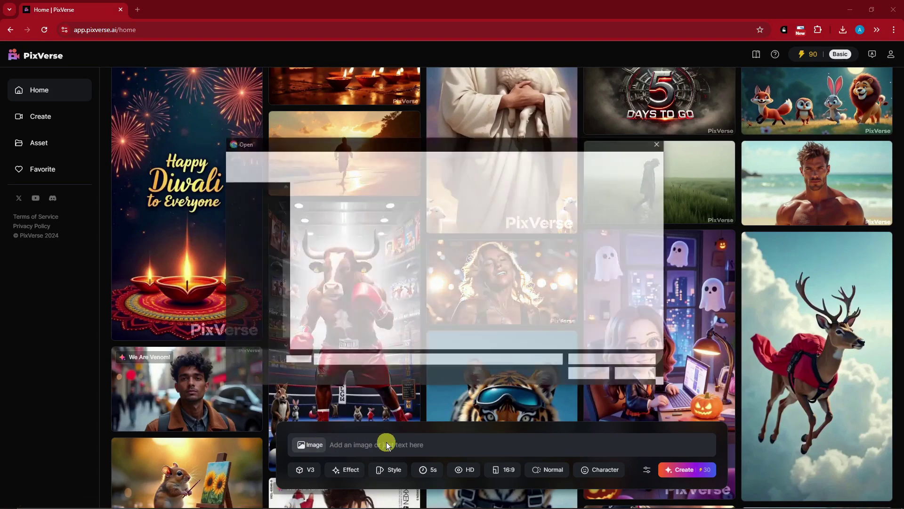
{"action": "left_click", "coordinate": [660, 141]}
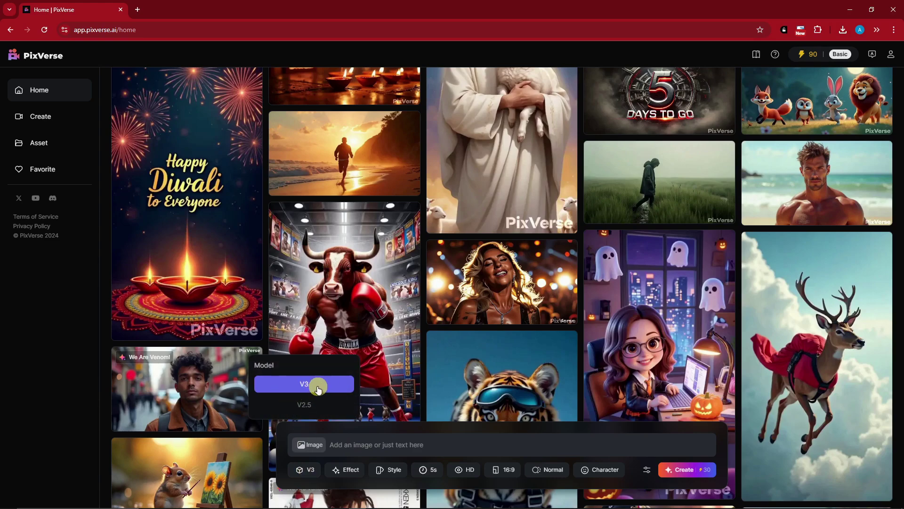
Step: Bring up the video effects list and scroll through its choices
{"action": "left_click", "coordinate": [349, 469]}
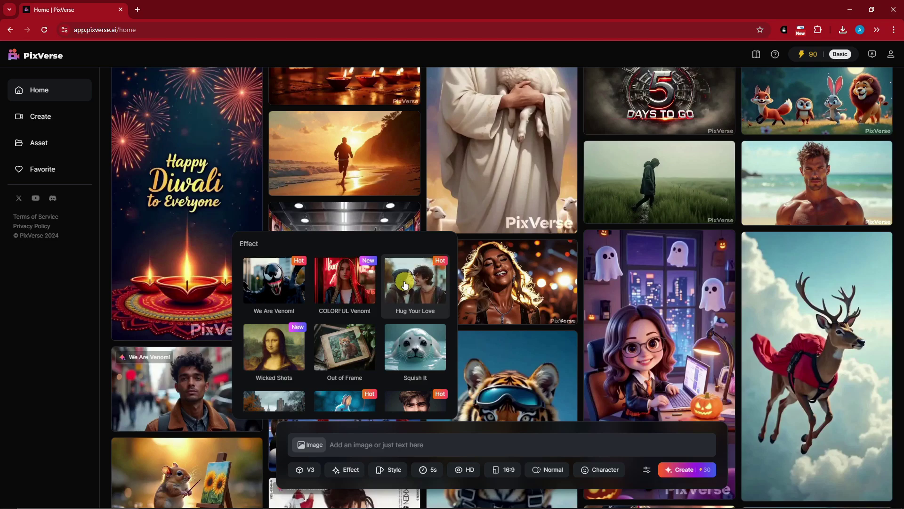
{"action": "scroll", "coordinate": [372, 311], "scroll_direction": "down", "scroll_amount": 3}
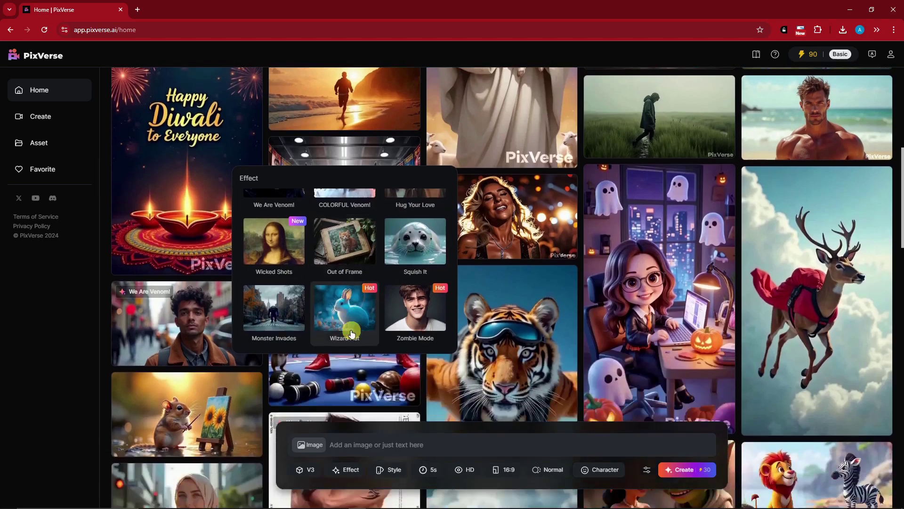
{"action": "scroll", "coordinate": [351, 333], "scroll_direction": "up", "scroll_amount": 5}
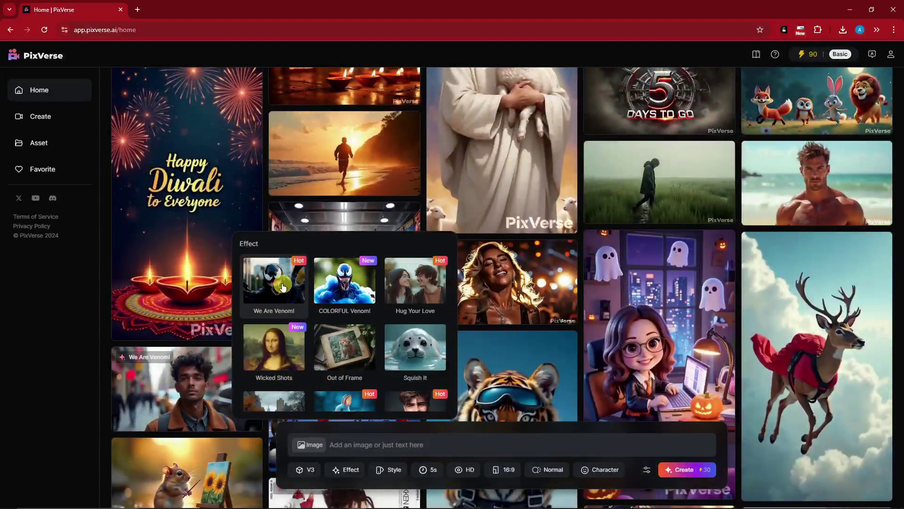
Step: Apply We Are Venom! to the example boy portrait and select the '[BLACK] Venom' prompt wording
{"action": "left_click", "coordinate": [283, 288]}
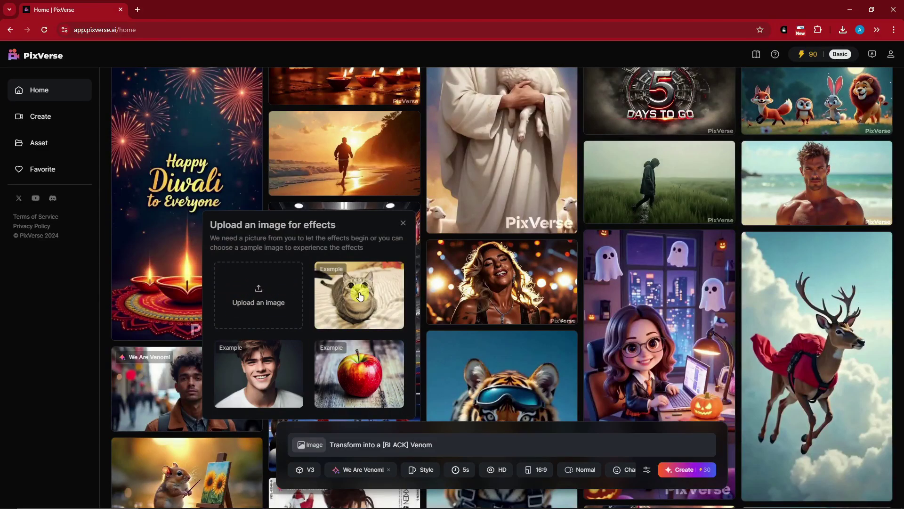
{"action": "scroll", "coordinate": [360, 320], "scroll_direction": "down", "scroll_amount": 1}
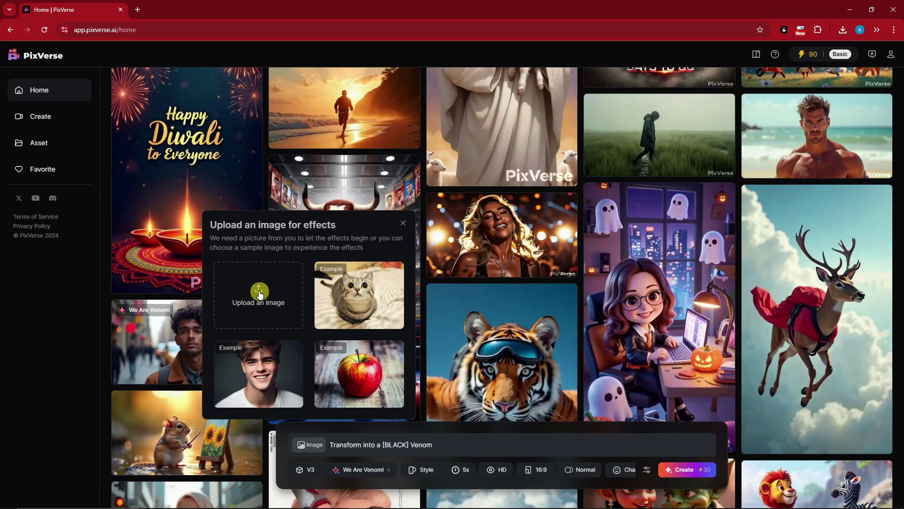
{"action": "left_click", "coordinate": [273, 374]}
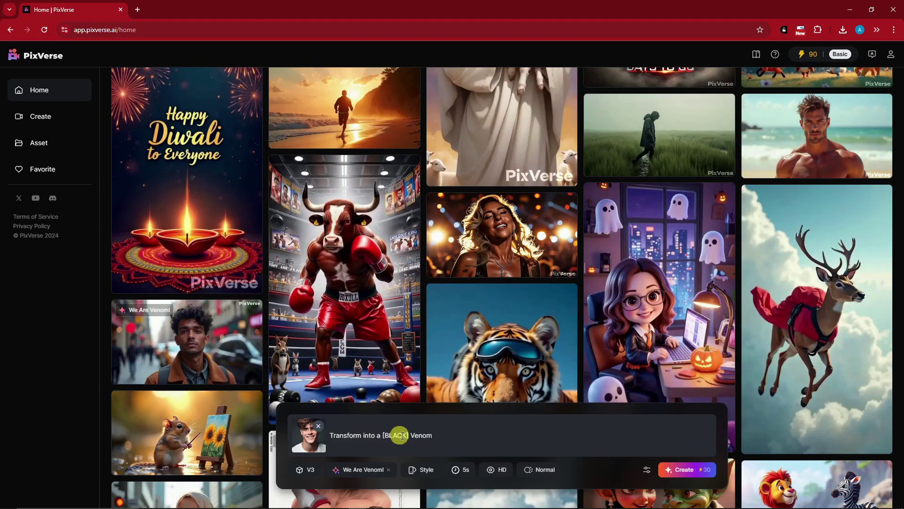
{"action": "left_click_drag", "start_coordinate": [380, 436], "coordinate": [432, 437]}
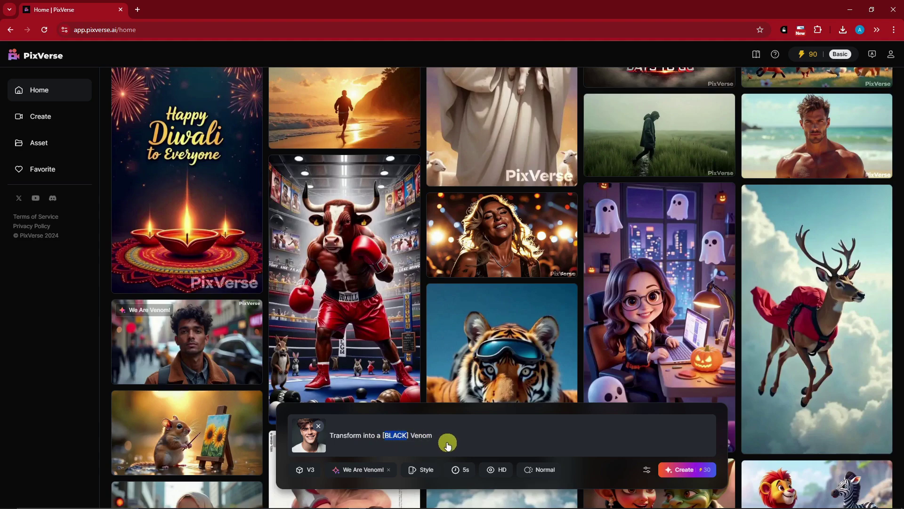
{"action": "left_click", "coordinate": [426, 470]}
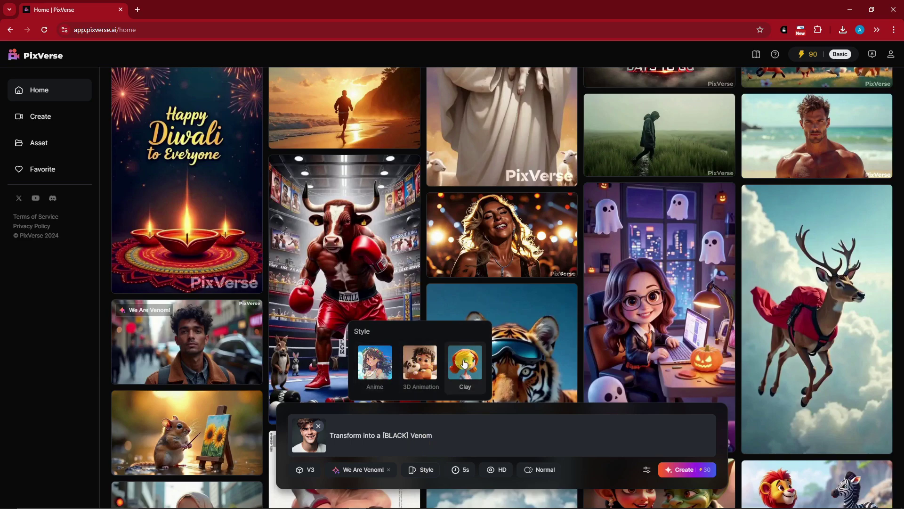
{"action": "left_click", "coordinate": [368, 476]}
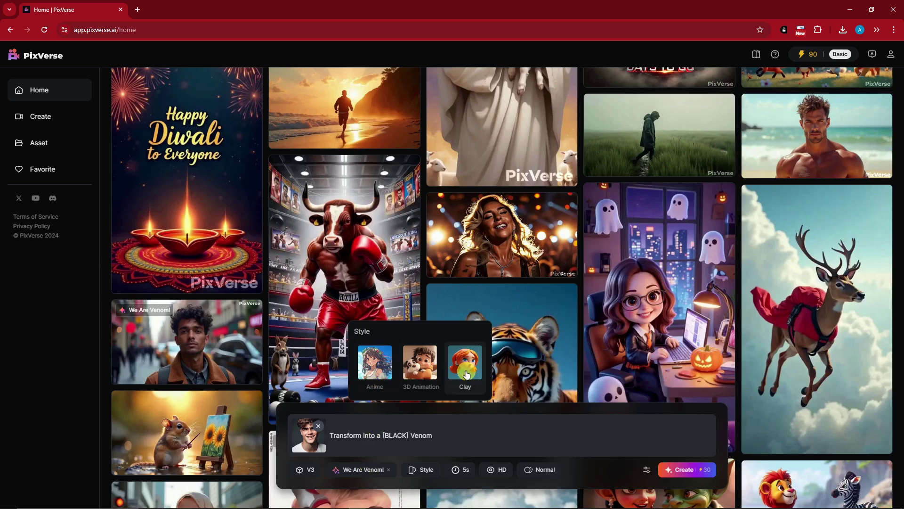
{"action": "left_click", "coordinate": [354, 470]}
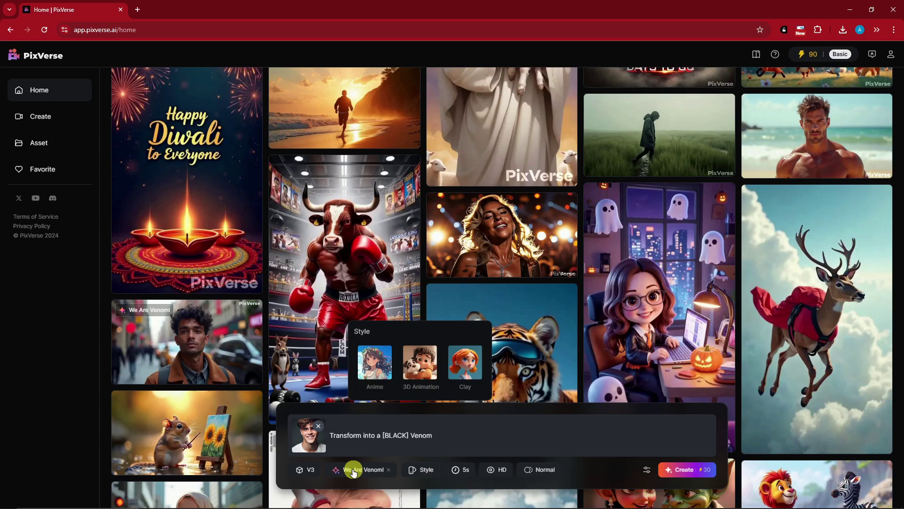
{"action": "left_click", "coordinate": [461, 470]}
{"action": "scroll", "coordinate": [466, 389], "scroll_direction": "down", "scroll_amount": 1}
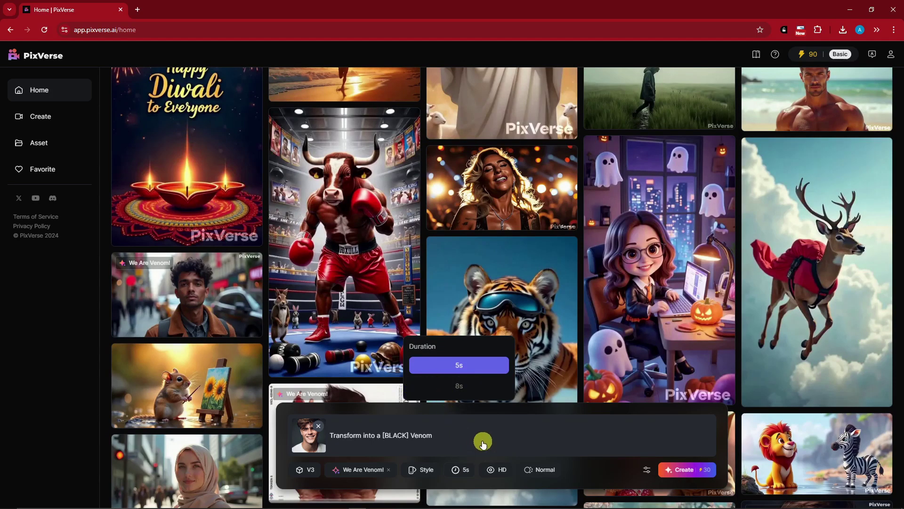
{"action": "left_click", "coordinate": [499, 469]}
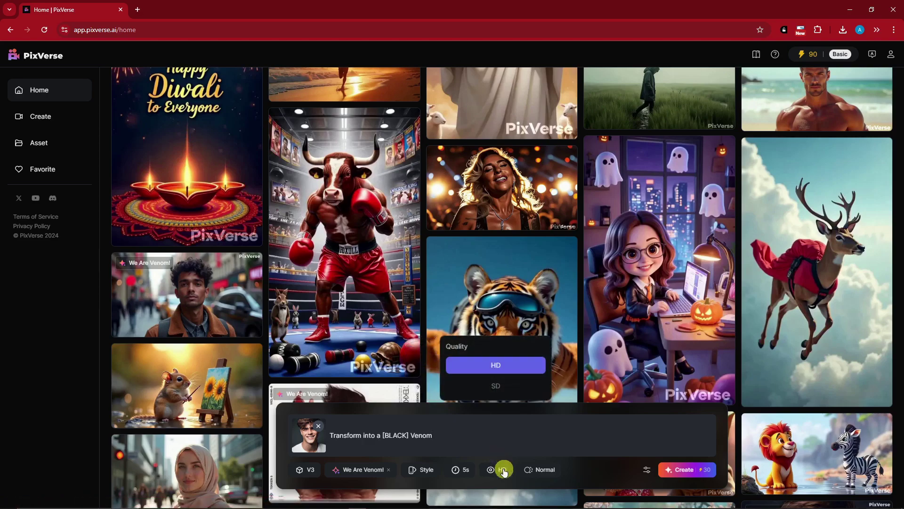
{"action": "left_click", "coordinate": [536, 470]}
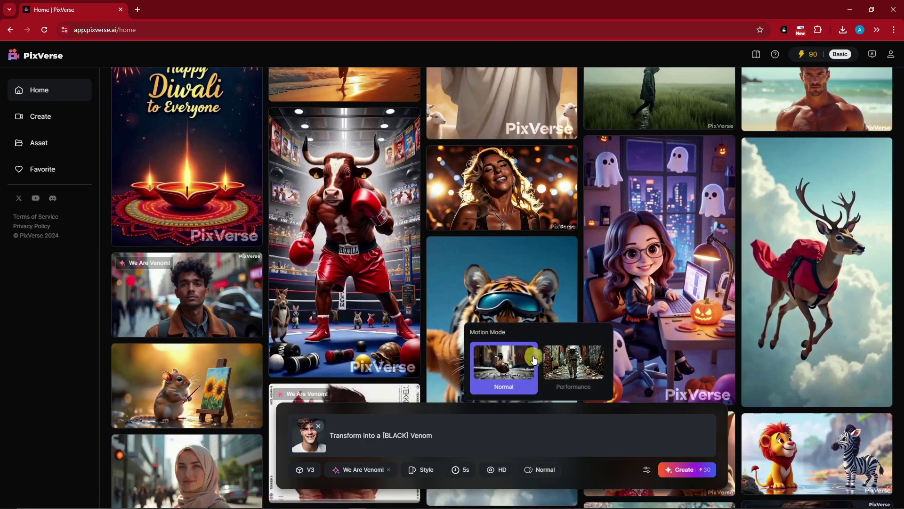
{"action": "left_click", "coordinate": [569, 362]}
{"action": "left_click", "coordinate": [548, 471]}
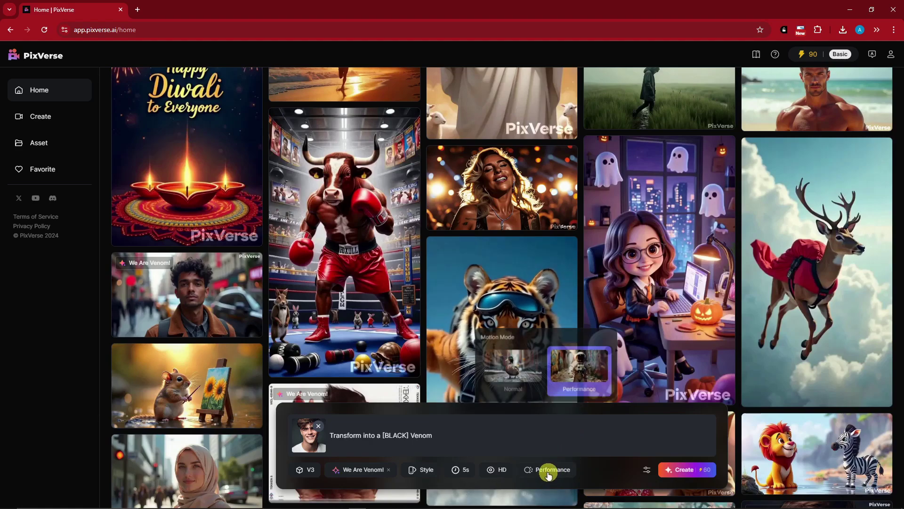
{"action": "left_click", "coordinate": [511, 363]}
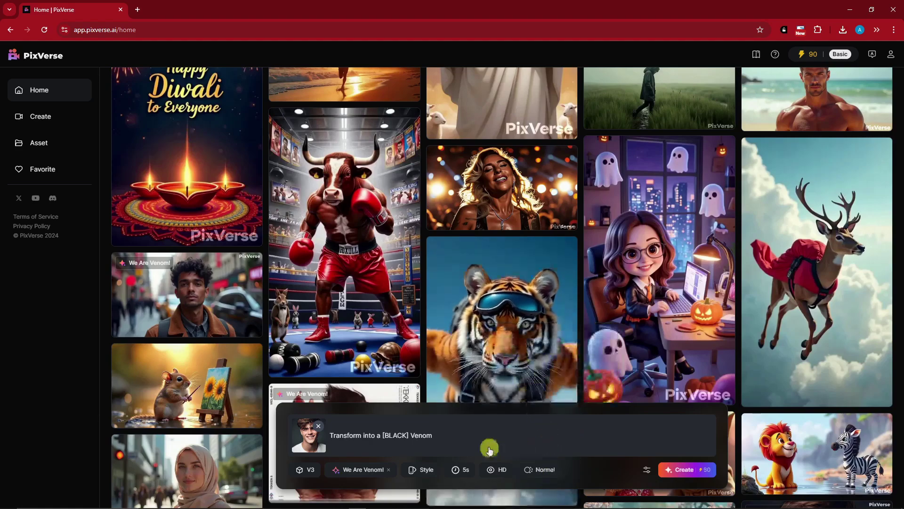
{"action": "left_click", "coordinate": [648, 470]}
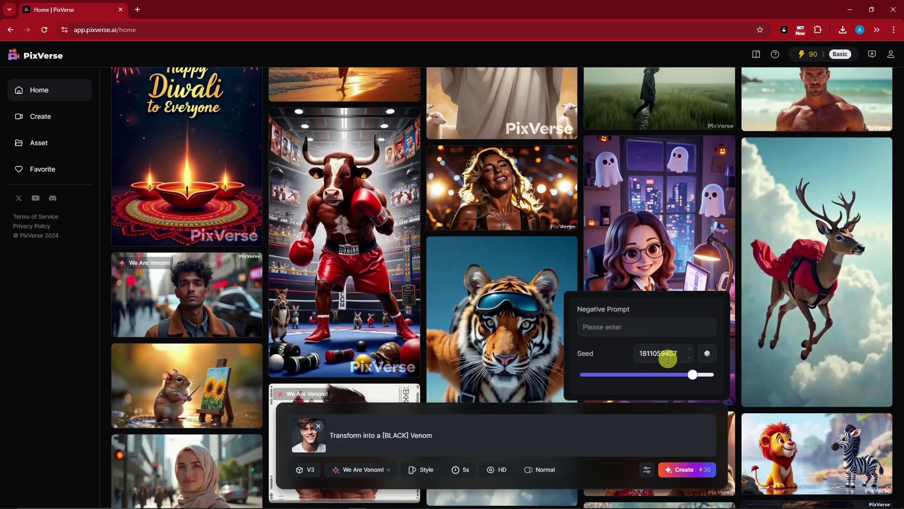
{"action": "left_click", "coordinate": [605, 431]}
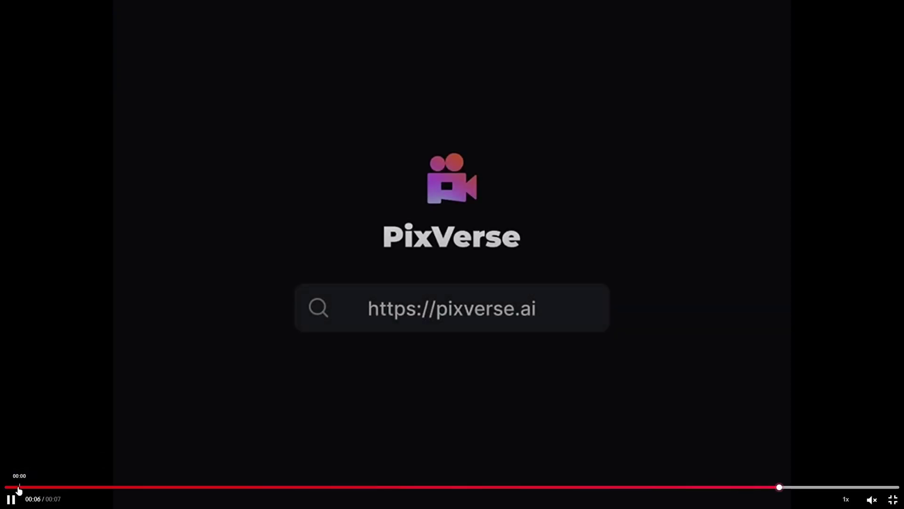
Step: Replay the generated boy-to-black-Venom video from the beginning
{"action": "left_click", "coordinate": [19, 487]}
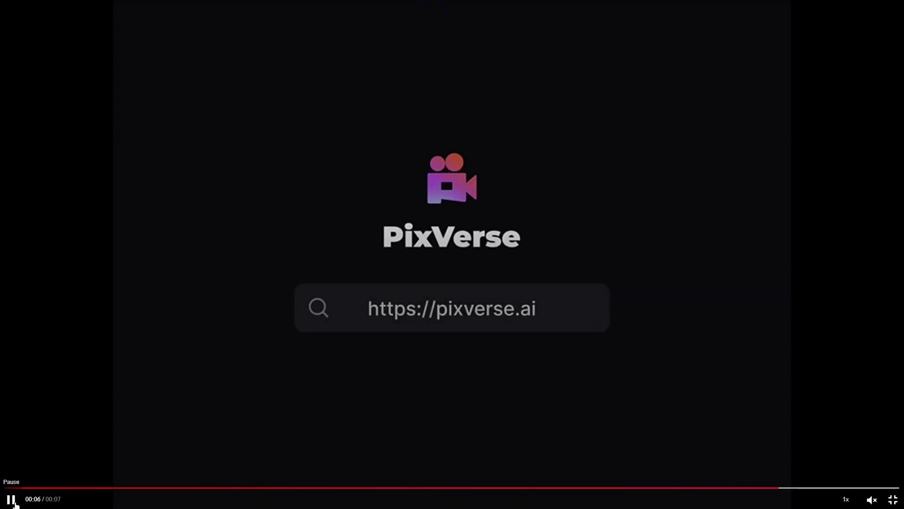
{"action": "double_click", "coordinate": [367, 392]}
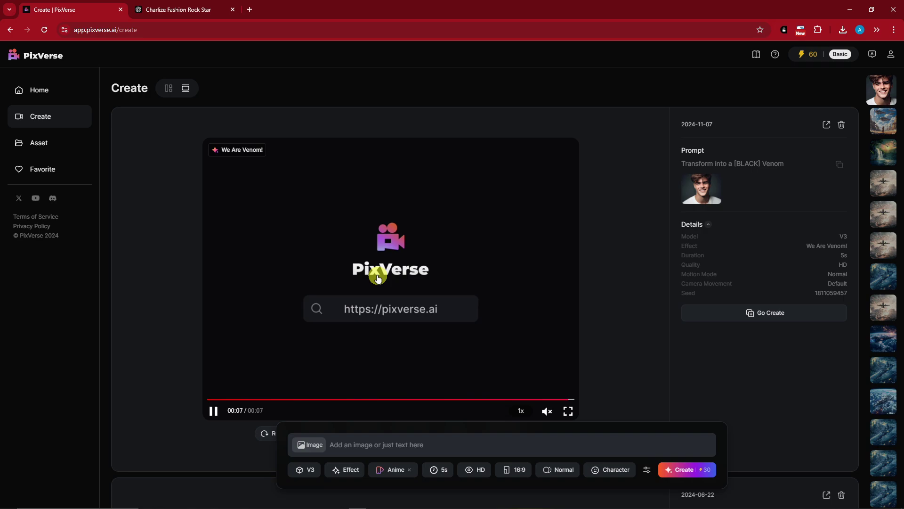
{"action": "left_click", "coordinate": [377, 276]}
{"action": "left_click", "coordinate": [377, 278]}
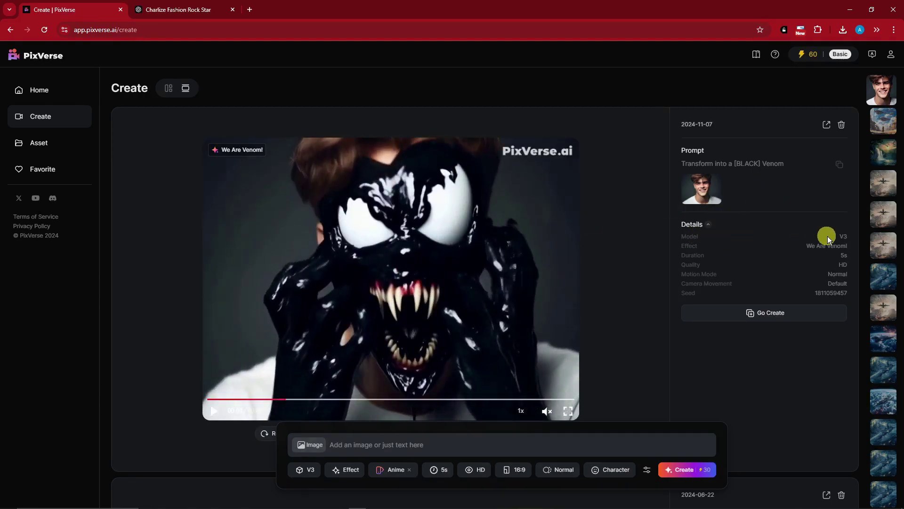
{"action": "left_click_drag", "start_coordinate": [810, 249], "coordinate": [852, 260]}
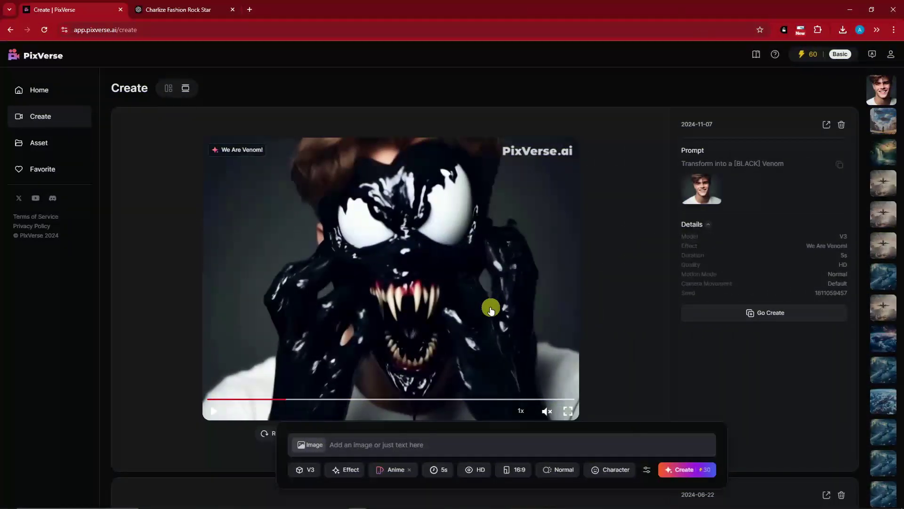
Step: Paste the grey-haired rocker prompt and look over the character and aspect ratio options
{"action": "left_click", "coordinate": [373, 446]}
{"action": "key", "text": "ctrl+v"}
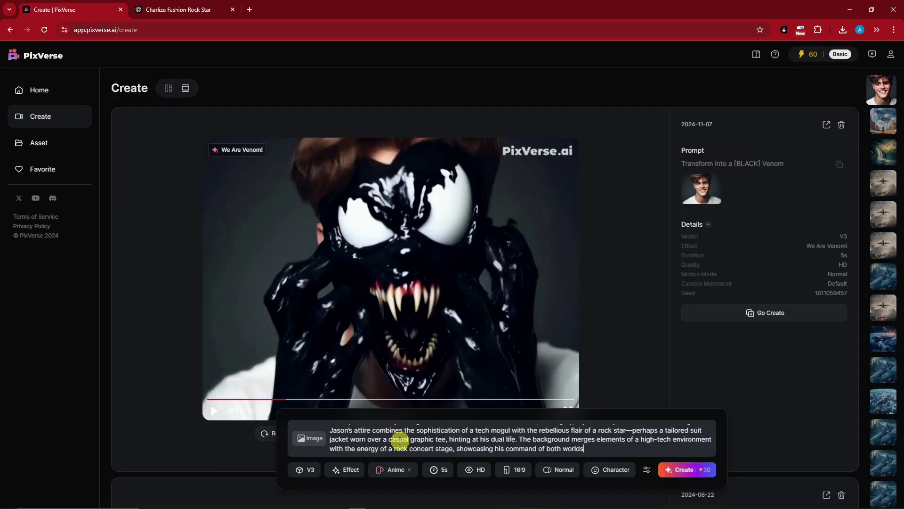
{"action": "scroll", "coordinate": [399, 443], "scroll_direction": "up", "scroll_amount": 5}
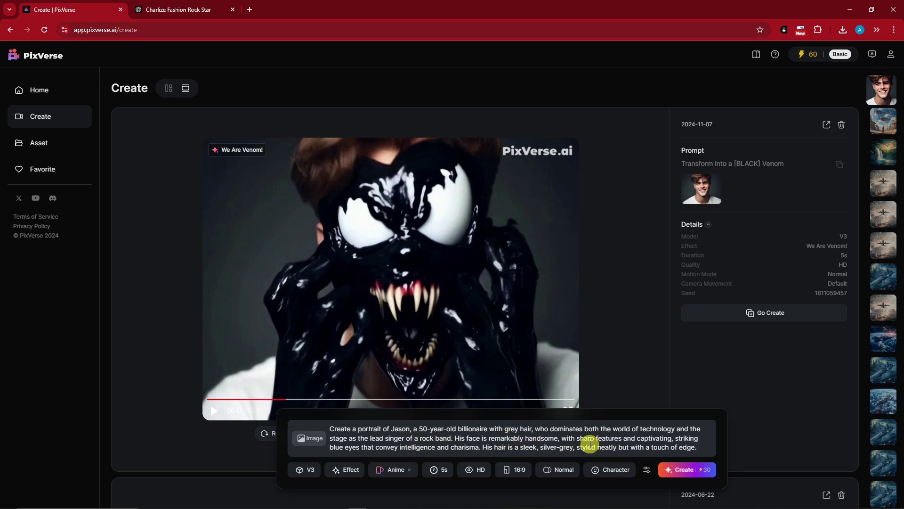
{"action": "left_click", "coordinate": [613, 471]}
{"action": "left_click", "coordinate": [594, 471]}
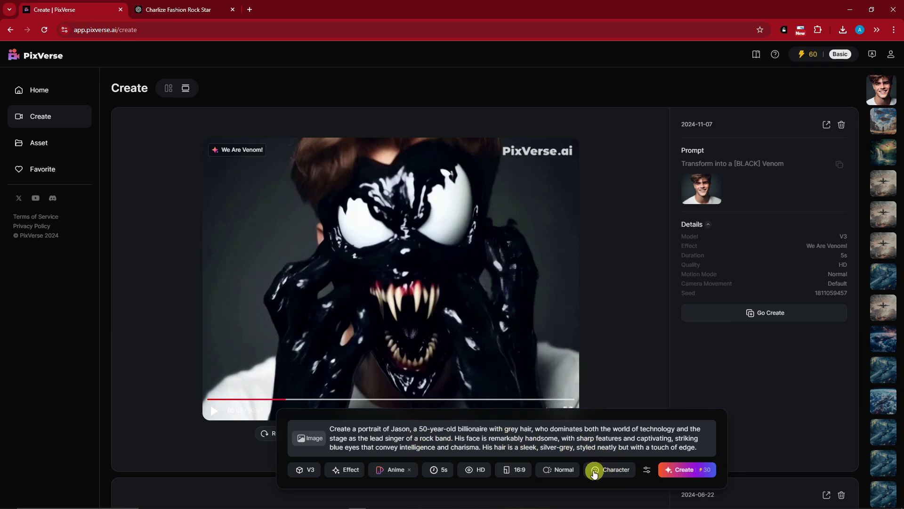
{"action": "left_click", "coordinate": [521, 471]}
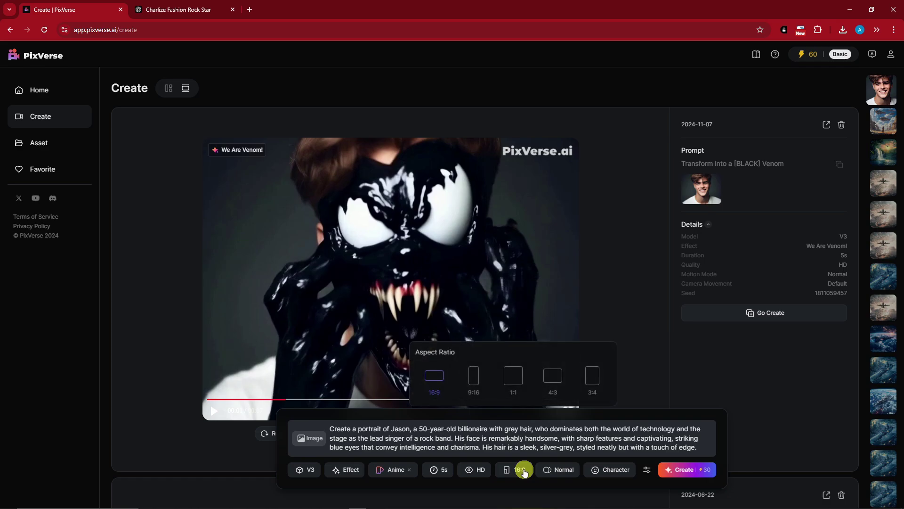
Step: Replace the prompt with the rock-star outfit description and switch the style to 3D Animation
{"action": "triple_click", "coordinate": [536, 447]}
{"action": "key", "text": "BackSpace"}
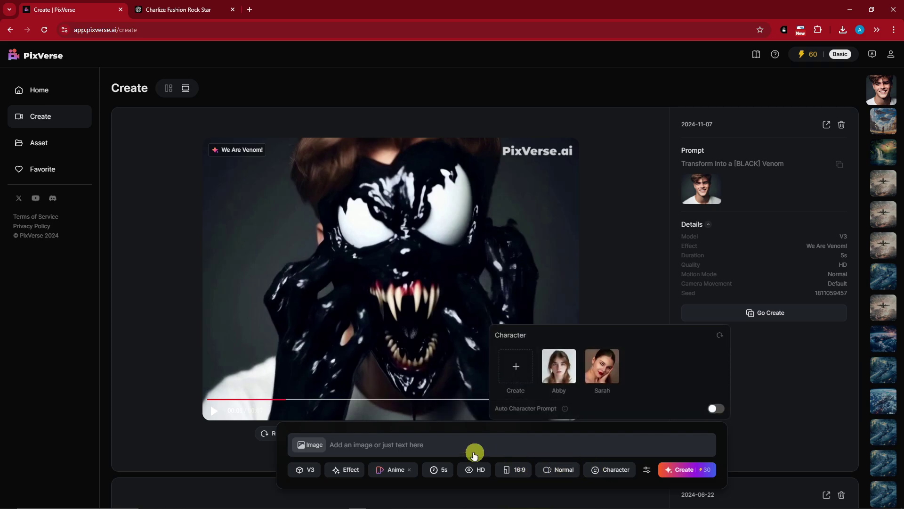
{"action": "key", "text": "ctrl+v"}
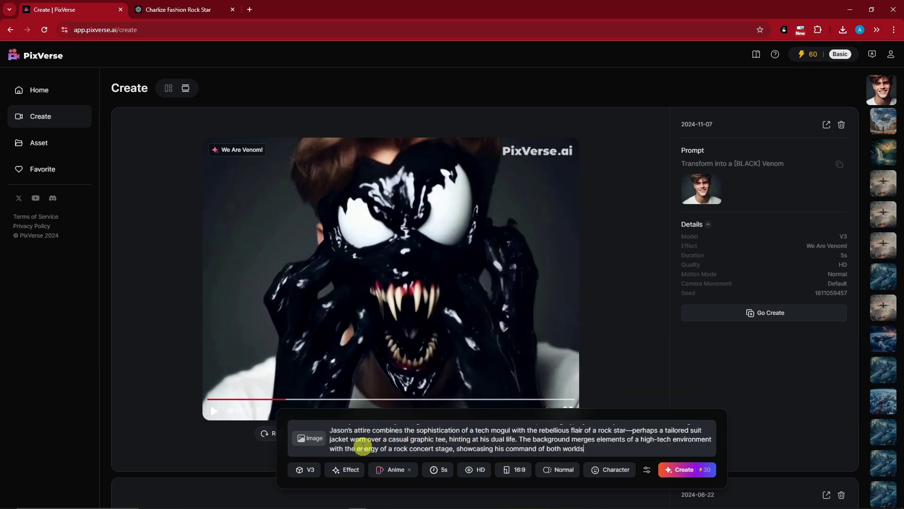
{"action": "mouse_move", "coordinate": [395, 469]}
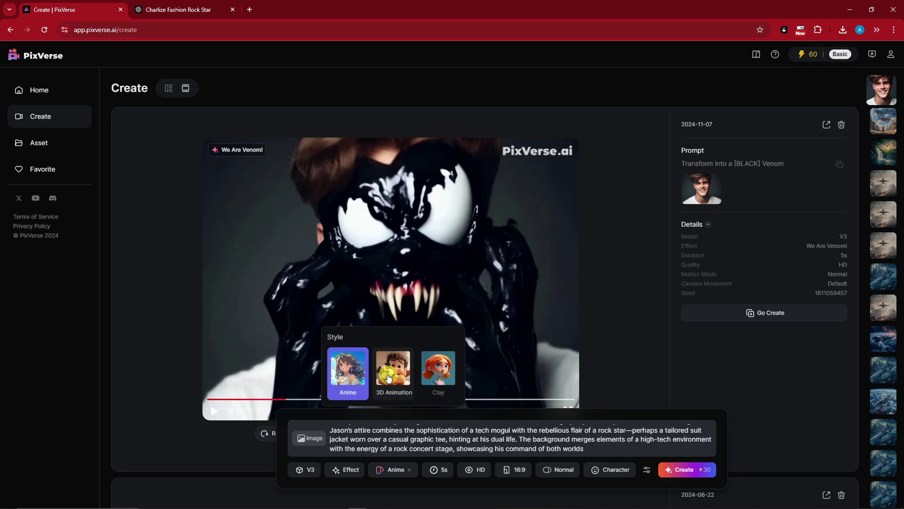
{"action": "left_click", "coordinate": [388, 376]}
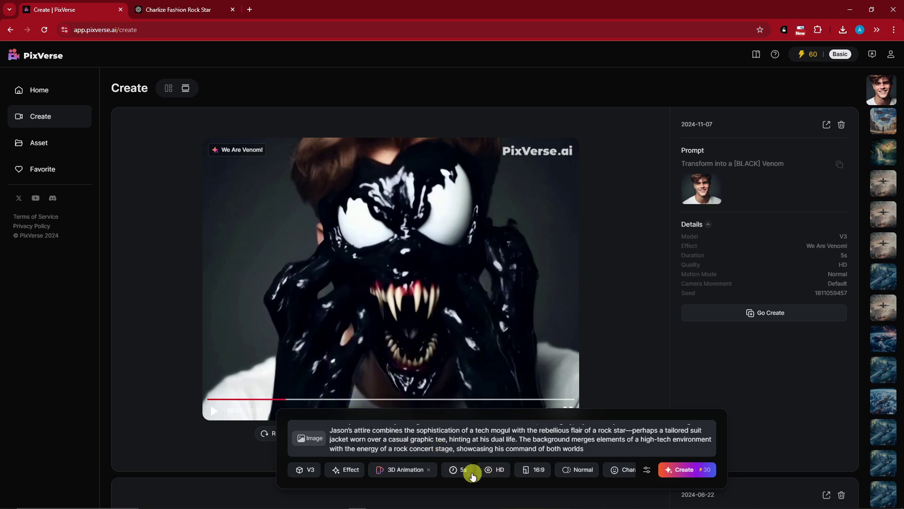
{"action": "mouse_move", "coordinate": [534, 468]}
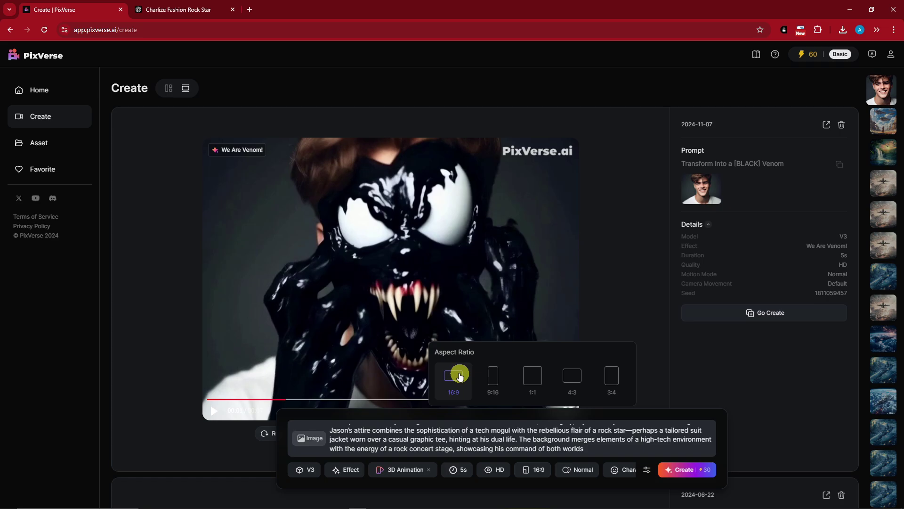
{"action": "mouse_move", "coordinate": [620, 469]}
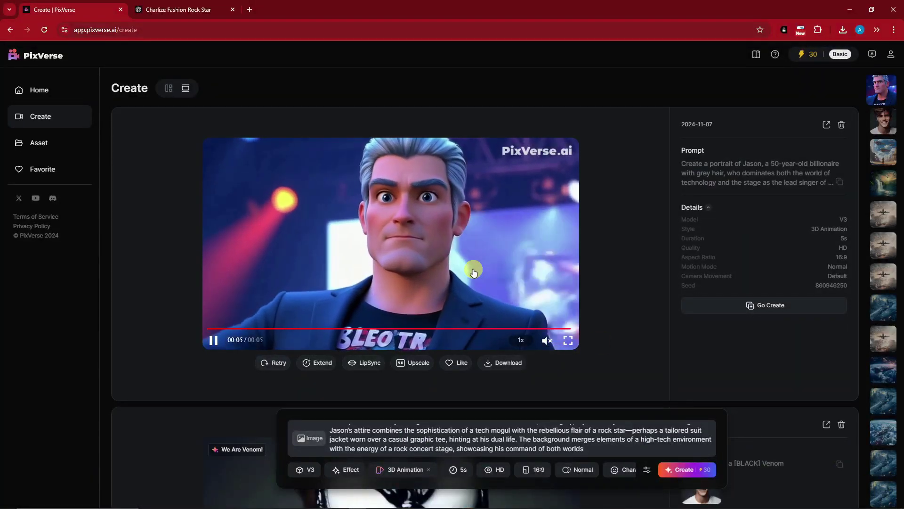
Step: Scroll down to watch the finished 5-second 3D clip of the grey-haired man on stage
{"action": "scroll", "coordinate": [358, 283], "scroll_direction": "down", "scroll_amount": 2}
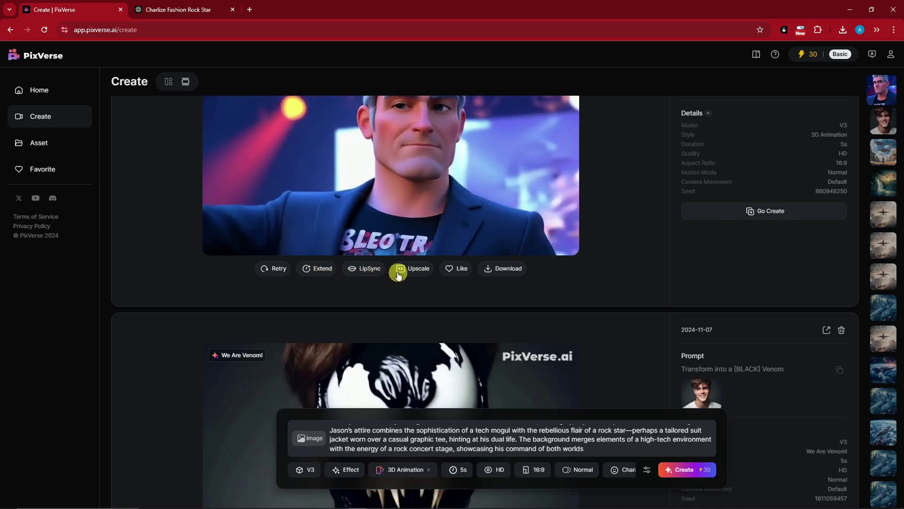
Step: Enter and leave Extend mode on the grey-haired man video twice, then clear the outfit prompt
{"action": "left_click", "coordinate": [318, 272]}
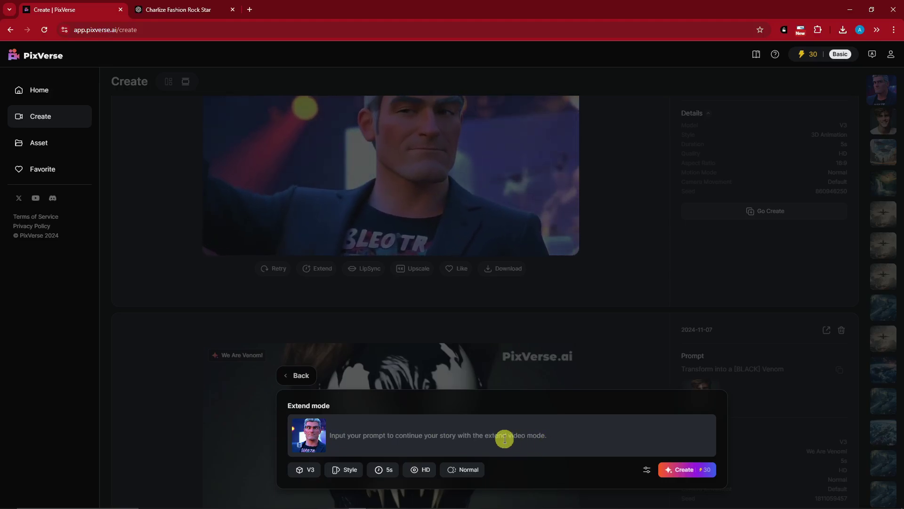
{"action": "left_click", "coordinate": [299, 376]}
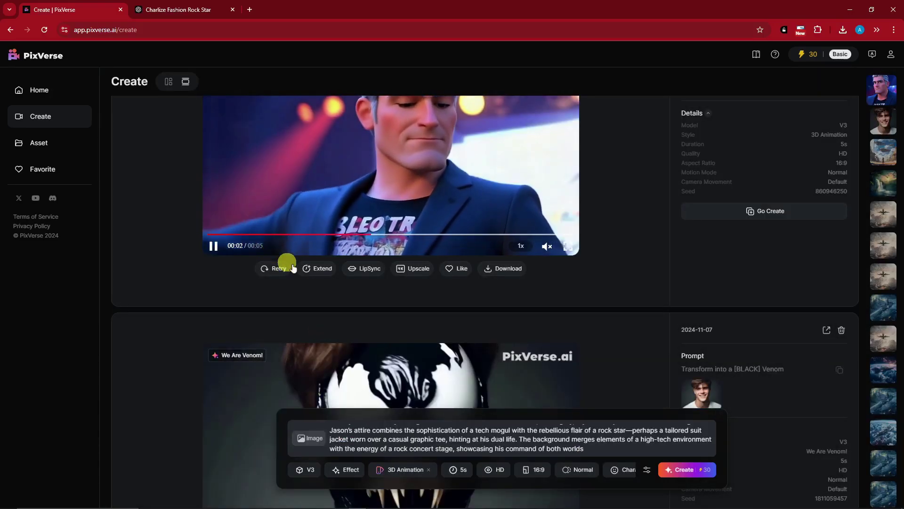
{"action": "left_click", "coordinate": [316, 270]}
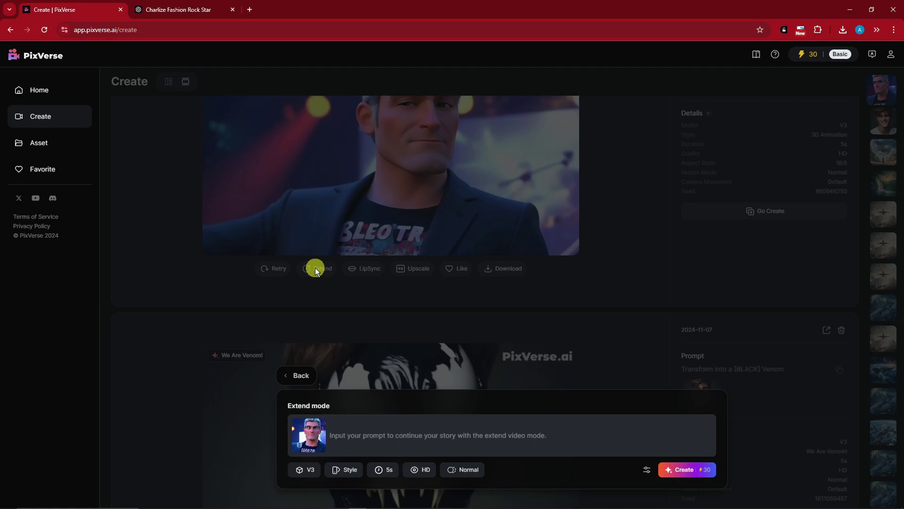
{"action": "left_click", "coordinate": [298, 374]}
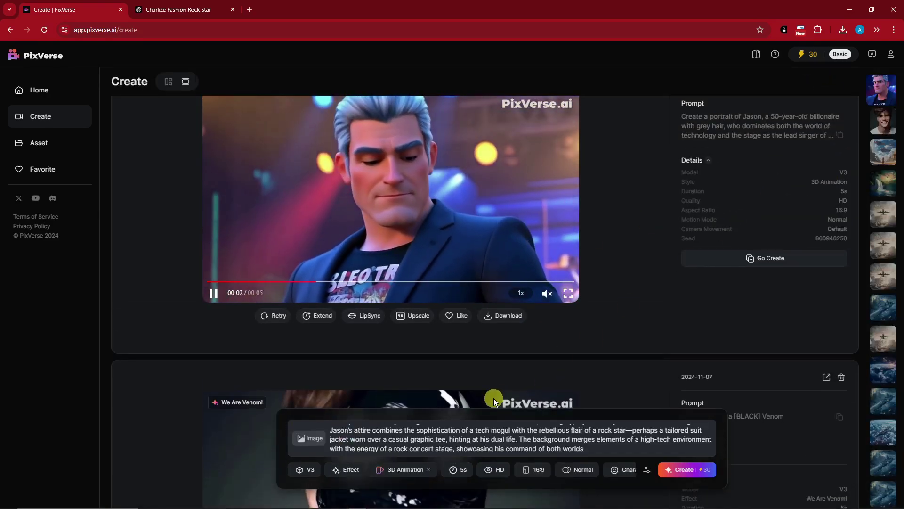
{"action": "left_click", "coordinate": [563, 432]}
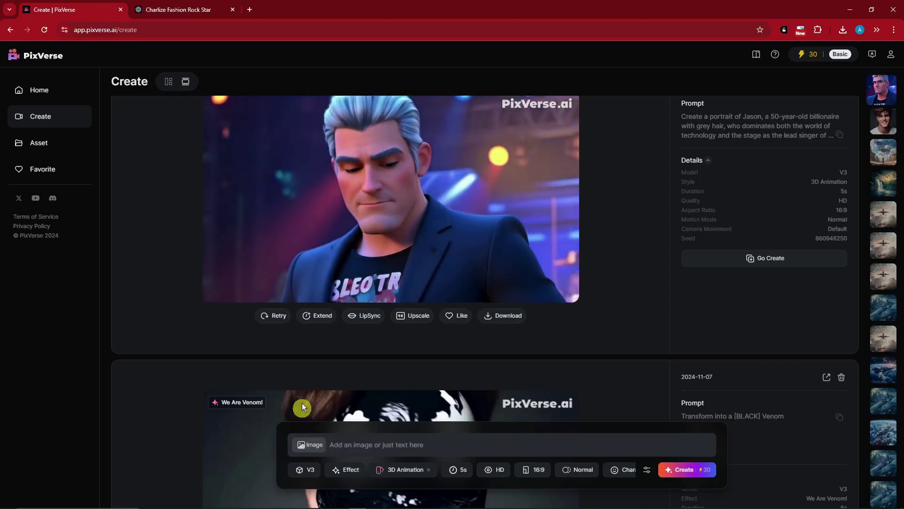
Step: Download the close-up green-winged fairy portrait from the Midjourney feed and close its view
{"action": "mouse_move", "coordinate": [232, 306]}
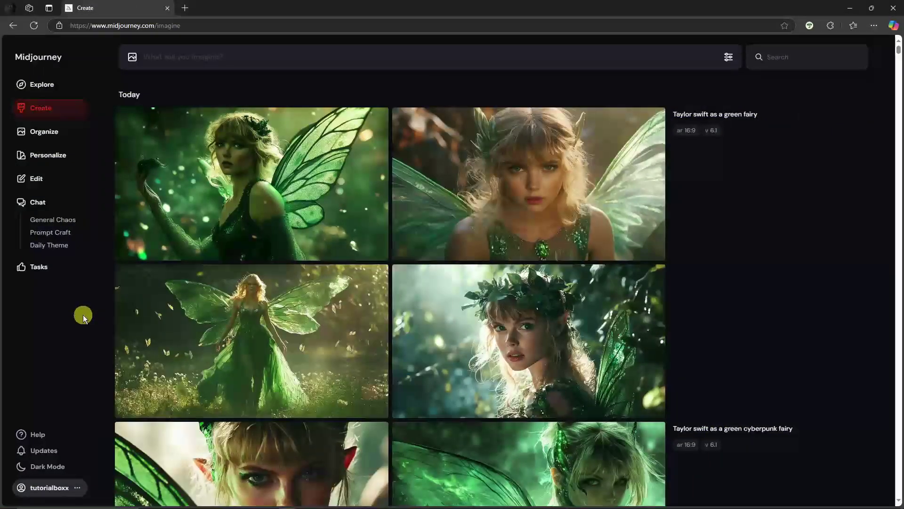
{"action": "mouse_move", "coordinate": [304, 231]}
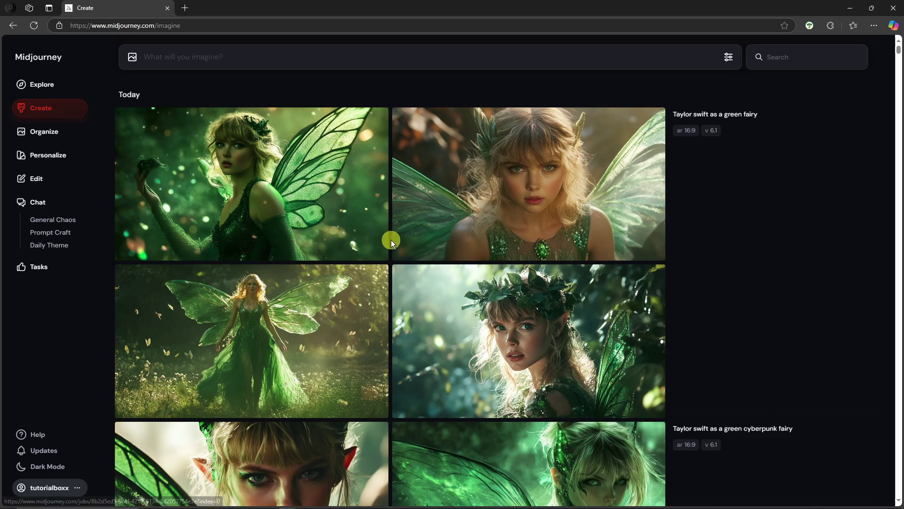
{"action": "scroll", "coordinate": [518, 235], "scroll_direction": "down", "scroll_amount": 5}
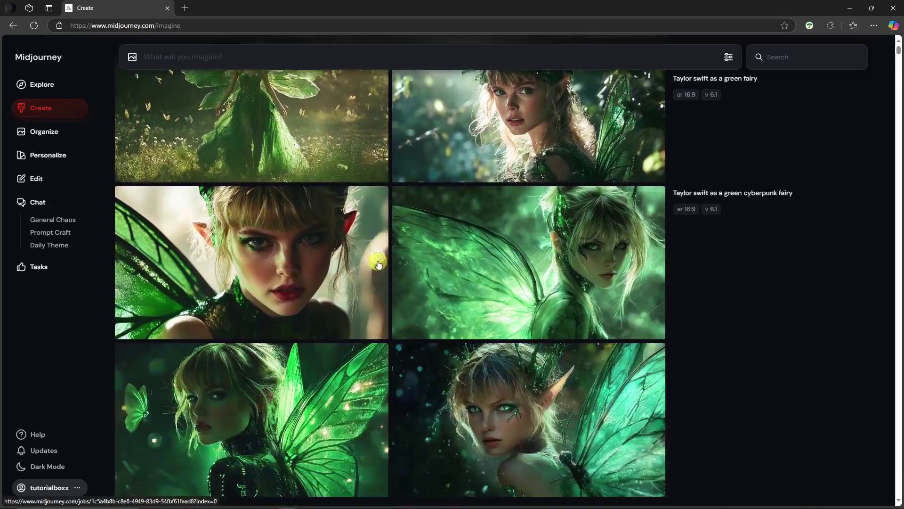
{"action": "scroll", "coordinate": [374, 245], "scroll_direction": "up", "scroll_amount": 5}
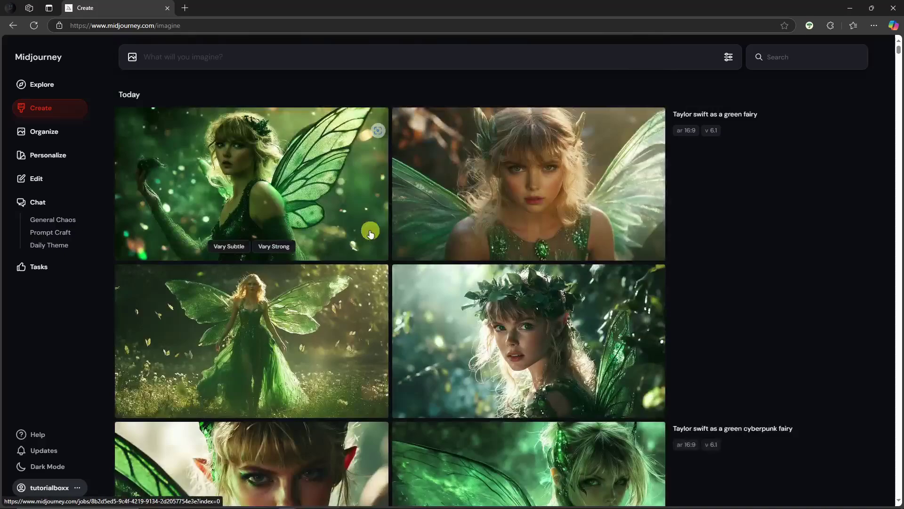
{"action": "scroll", "coordinate": [575, 198], "scroll_direction": "down", "scroll_amount": 1}
{"action": "left_click", "coordinate": [520, 135]}
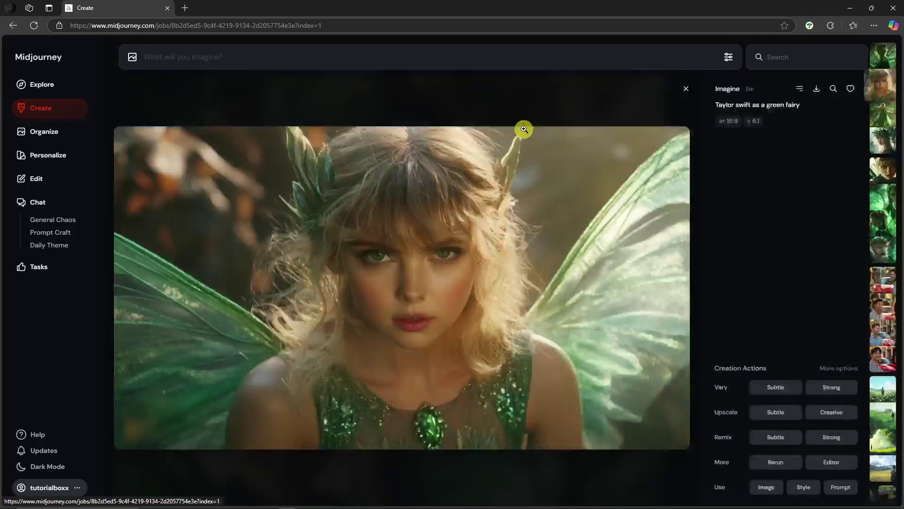
{"action": "left_click", "coordinate": [816, 90]}
{"action": "left_click", "coordinate": [686, 89]}
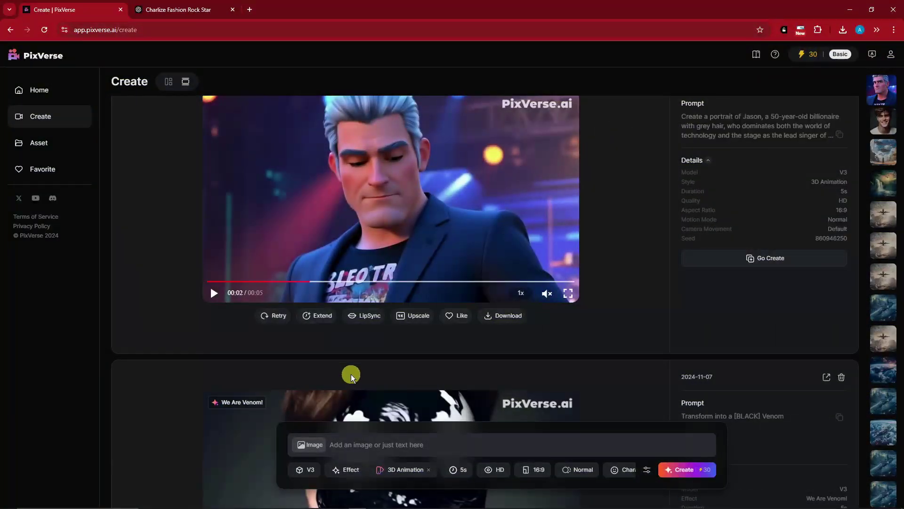
Step: Attach the downloaded fairy portrait from the Downloads folder as the source image
{"action": "scroll", "coordinate": [351, 377], "scroll_direction": "down", "scroll_amount": 1}
{"action": "left_click", "coordinate": [321, 445]}
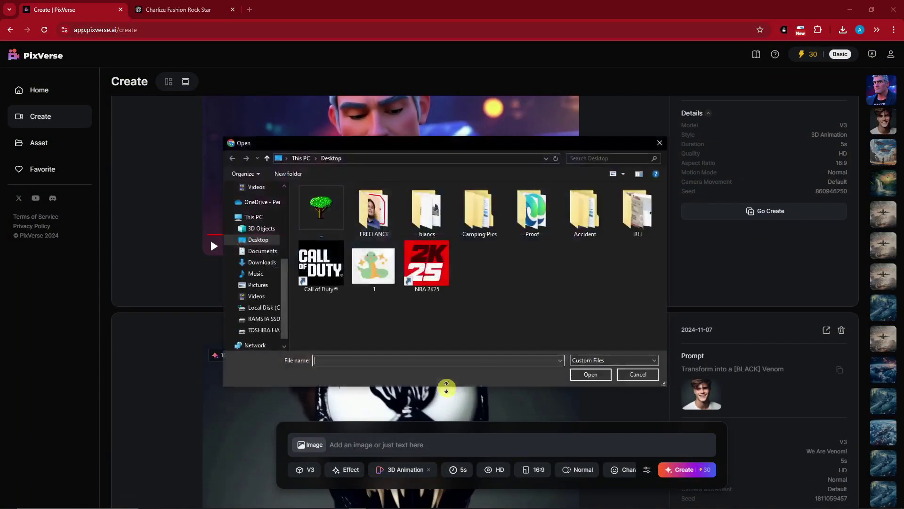
{"action": "left_click", "coordinate": [259, 197]}
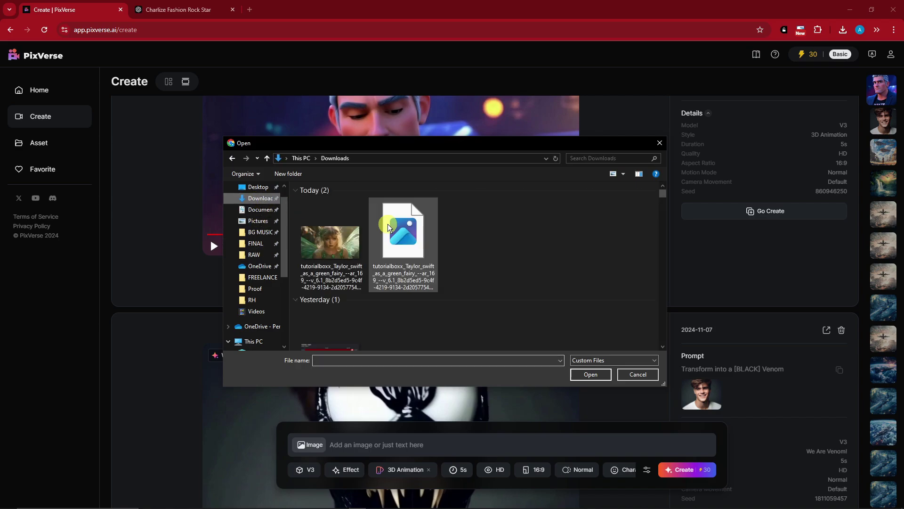
{"action": "double_click", "coordinate": [349, 248]}
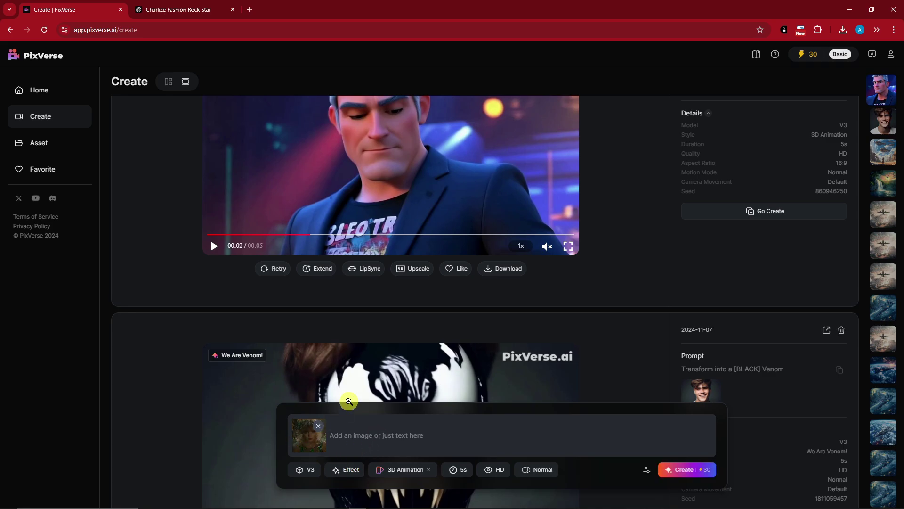
Step: Preview the attached fairy image at full size twice
{"action": "left_click", "coordinate": [321, 424]}
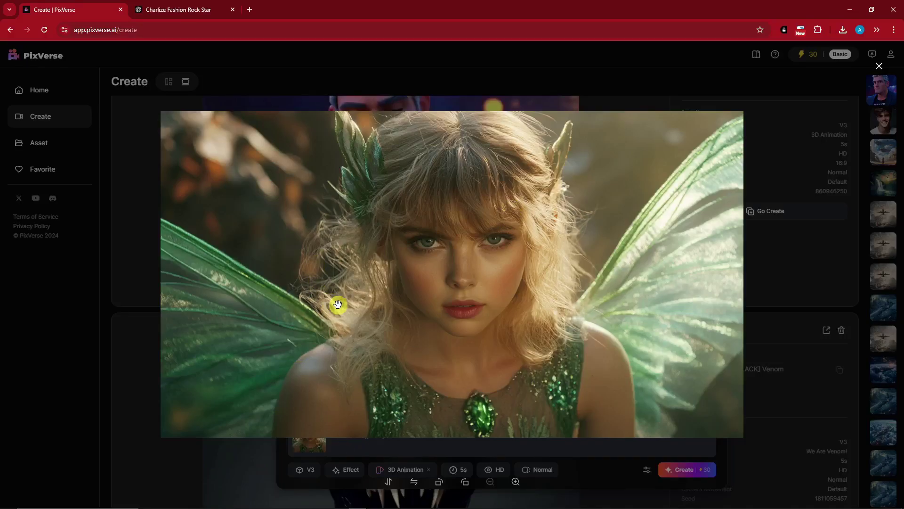
{"action": "left_click", "coordinate": [343, 445]}
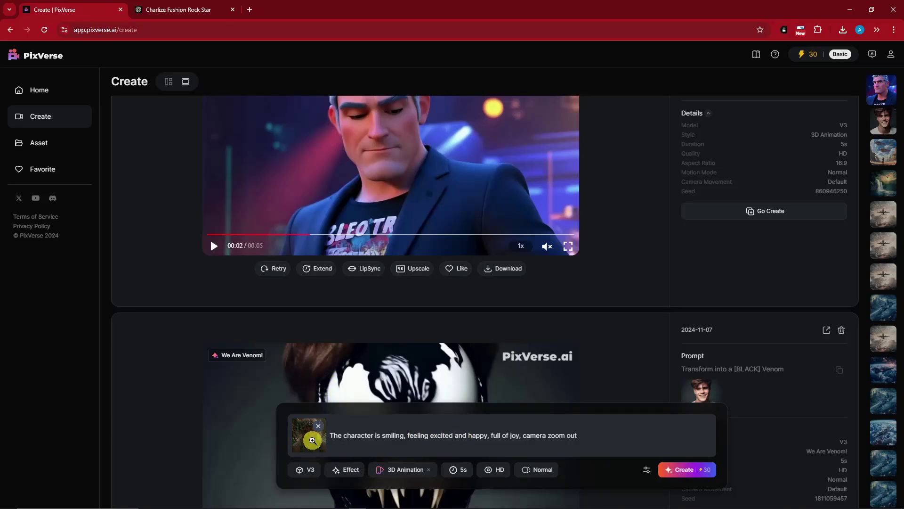
{"action": "left_click", "coordinate": [313, 440]}
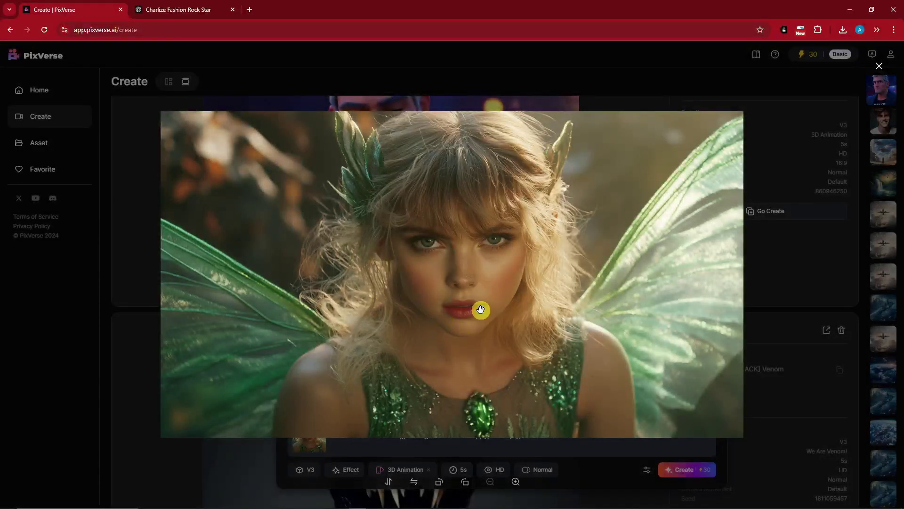
{"action": "left_click", "coordinate": [588, 468]}
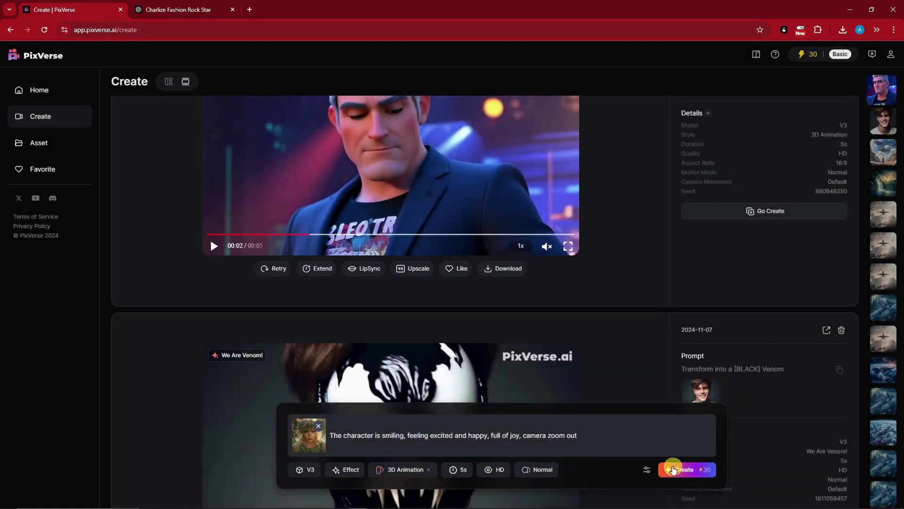
Step: Generate the 5-second laughing, joyful fairy clip and preview it full screen
{"action": "left_click", "coordinate": [673, 469]}
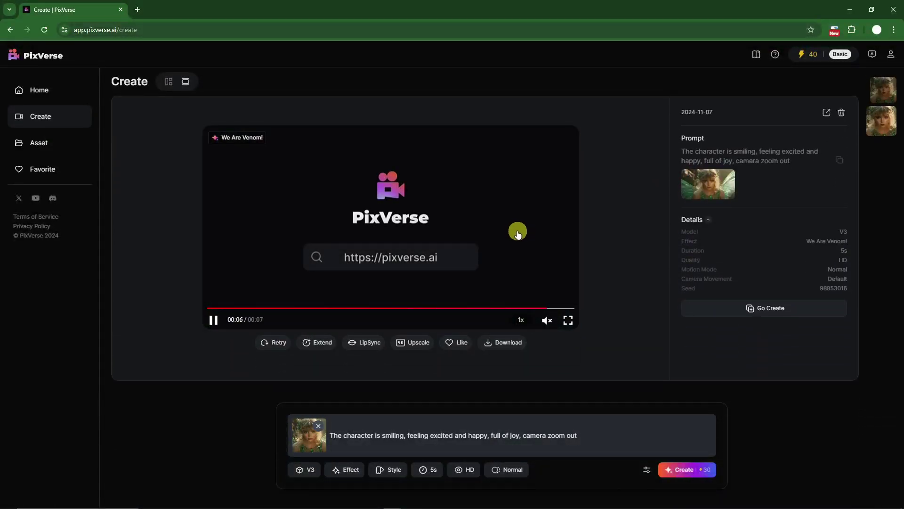
{"action": "left_click", "coordinate": [568, 319]}
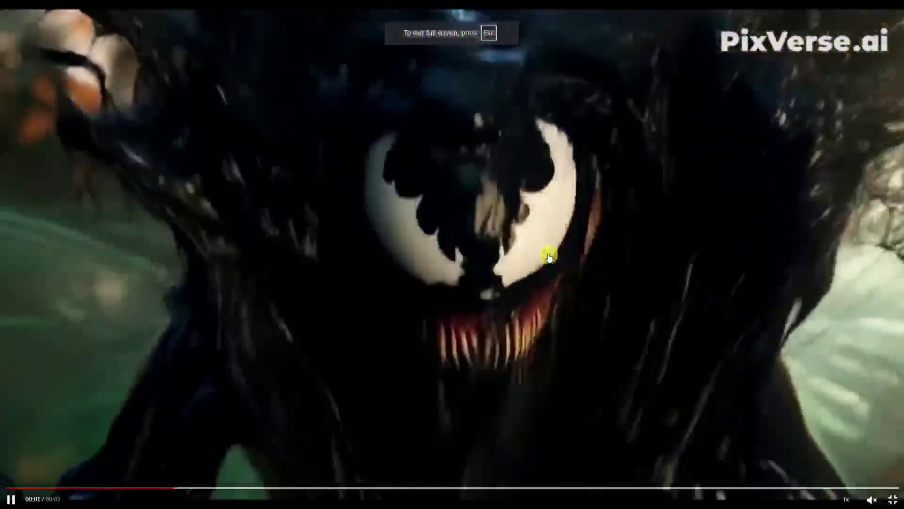
{"action": "key", "text": "Escape"}
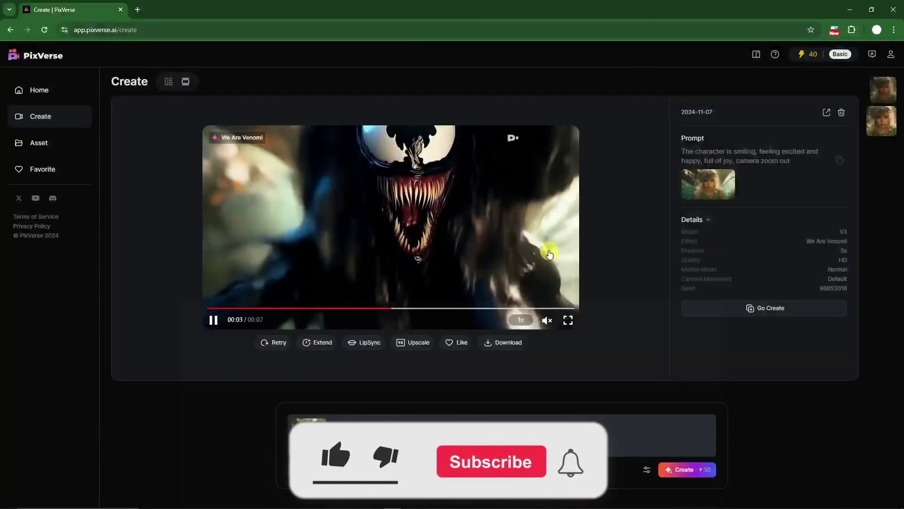
{"action": "scroll", "coordinate": [183, 346], "scroll_direction": "up", "scroll_amount": 5}
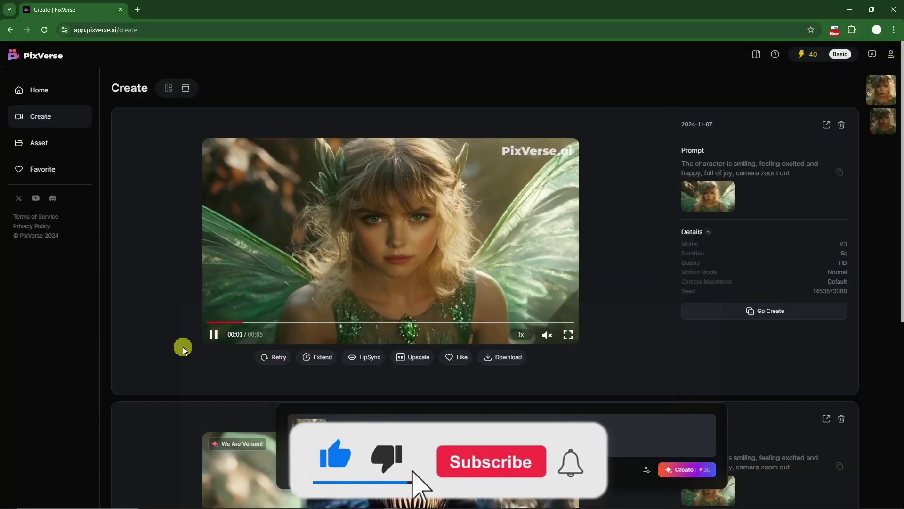